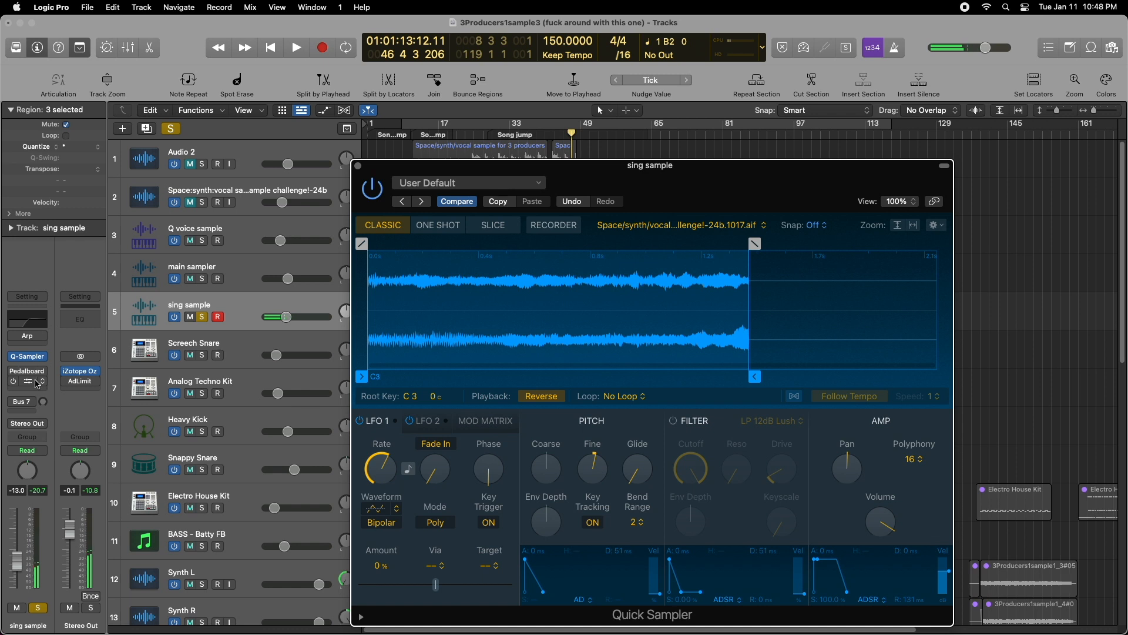
- Inspect the sing sample track's Pedalboard effects, turn Pedalboard back on, and close the plug-in windows
click(32, 374)
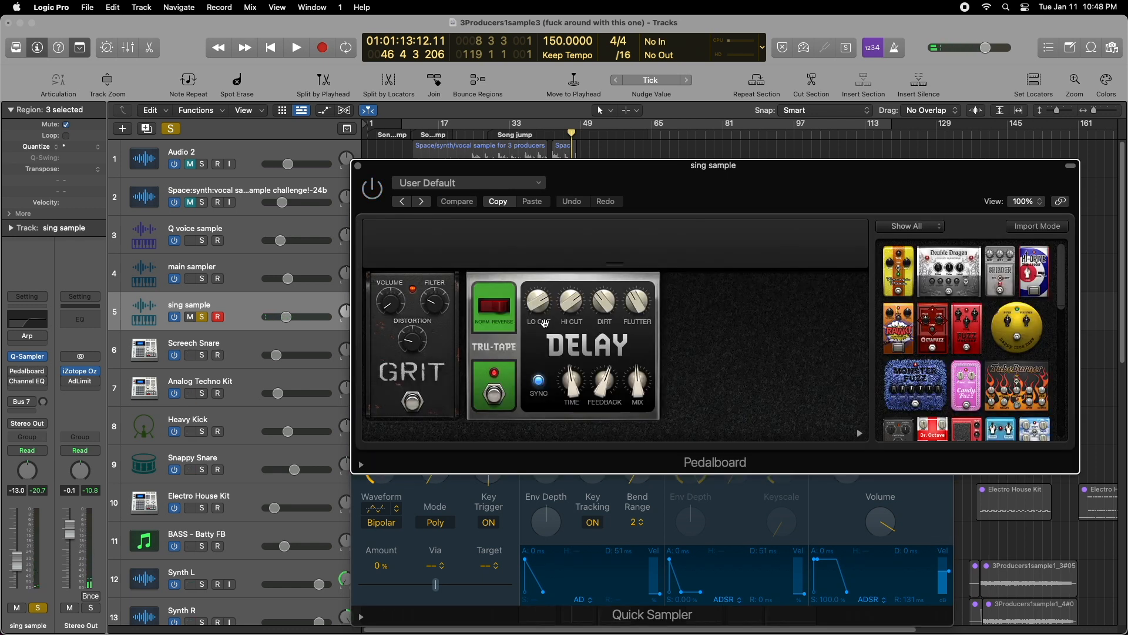
click(357, 166)
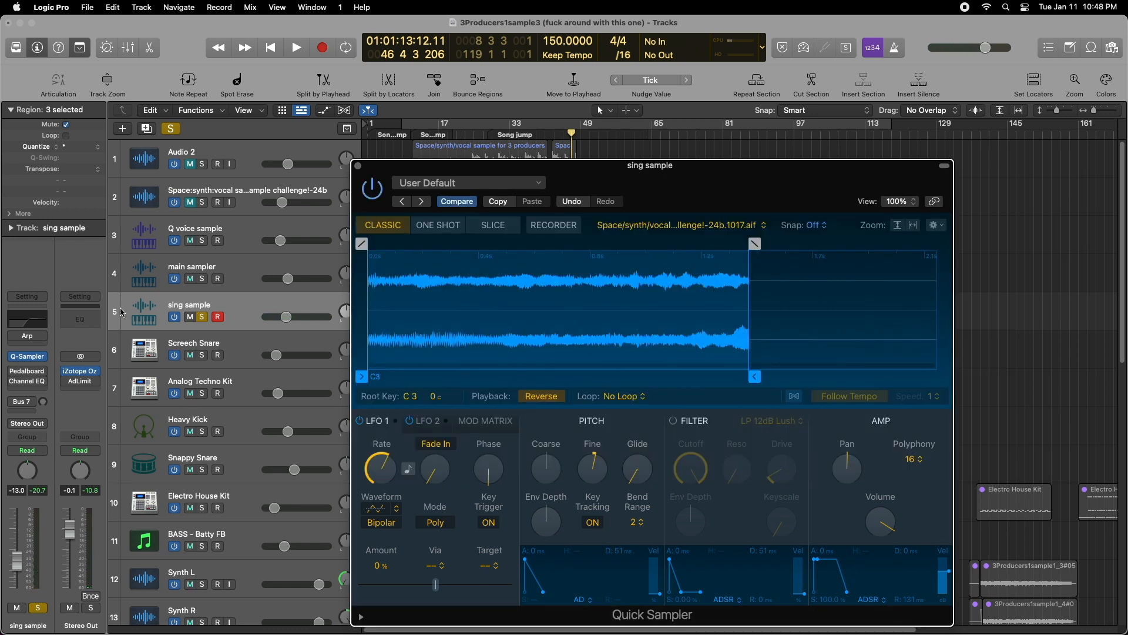
click(16, 374)
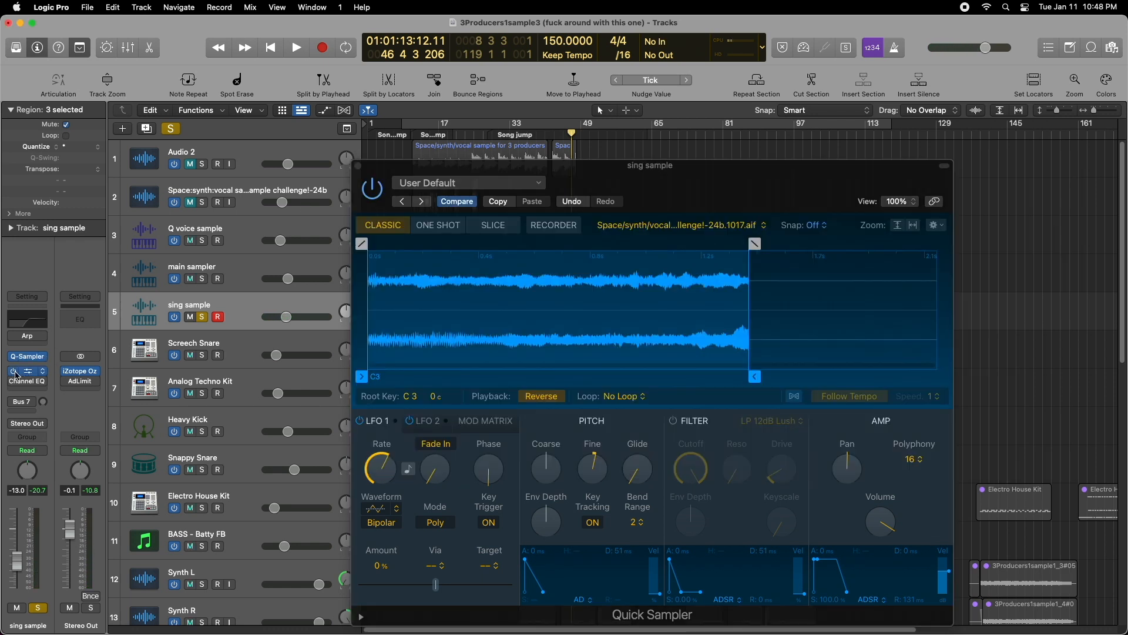
click(357, 167)
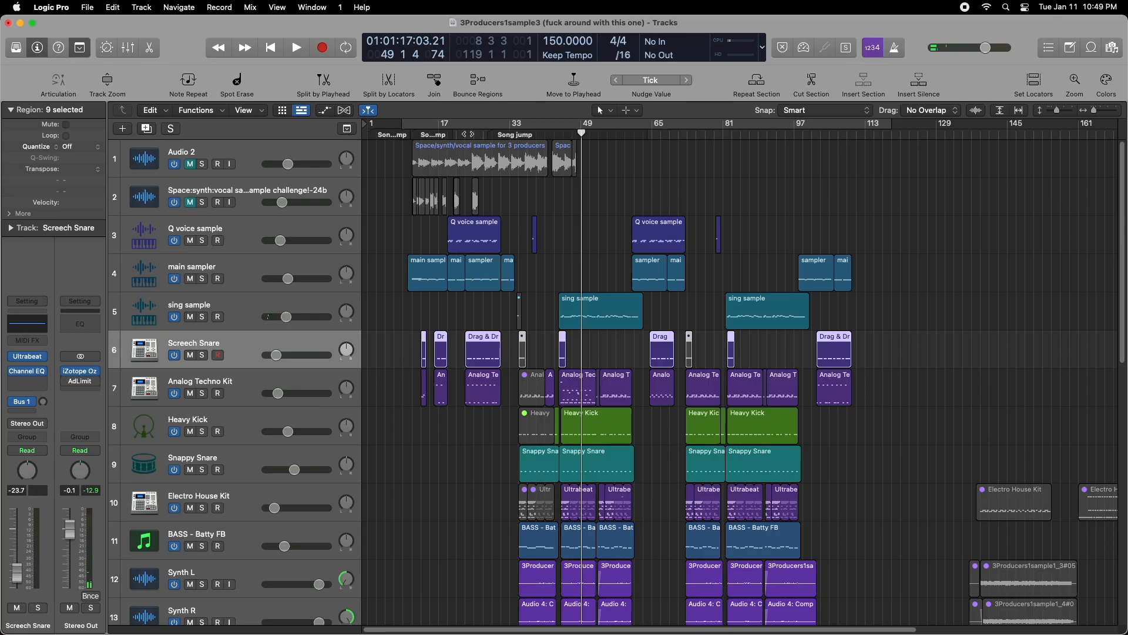
- Solo the Screech Snare track, play it from bar 22 and open its Ultrabeat instrument
drag(582, 133, 462, 135)
click(203, 355)
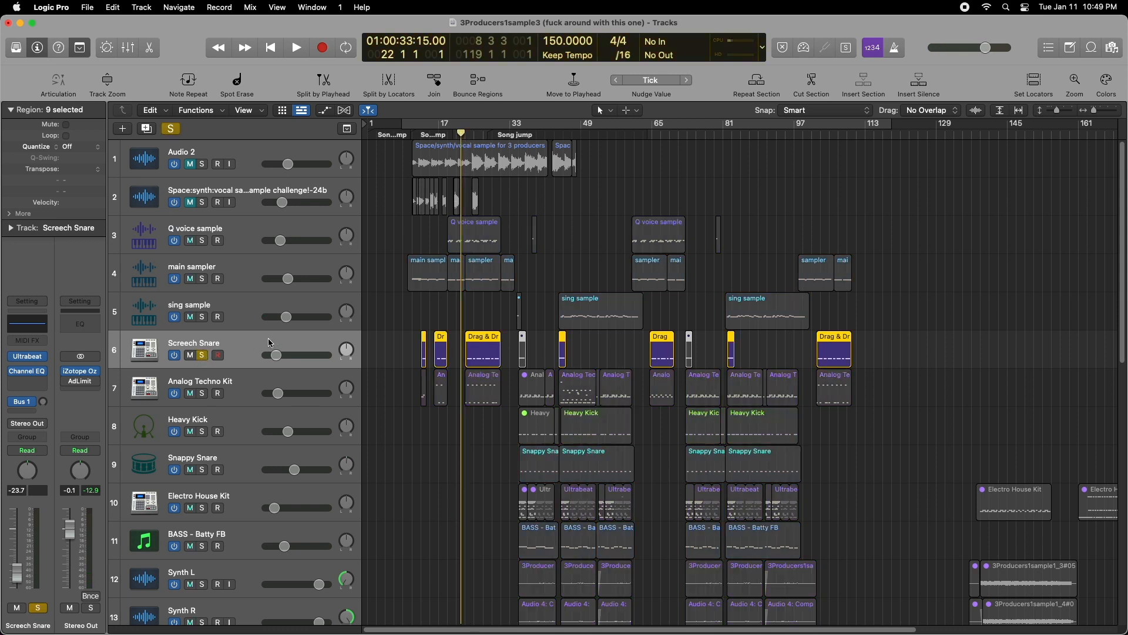
key(space)
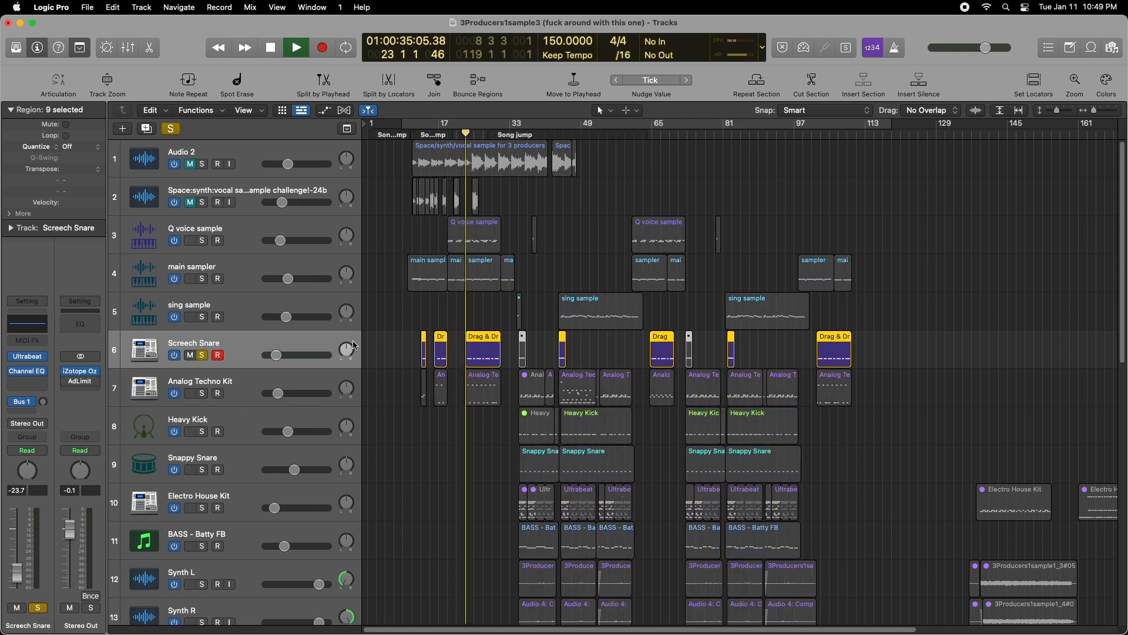
click(27, 356)
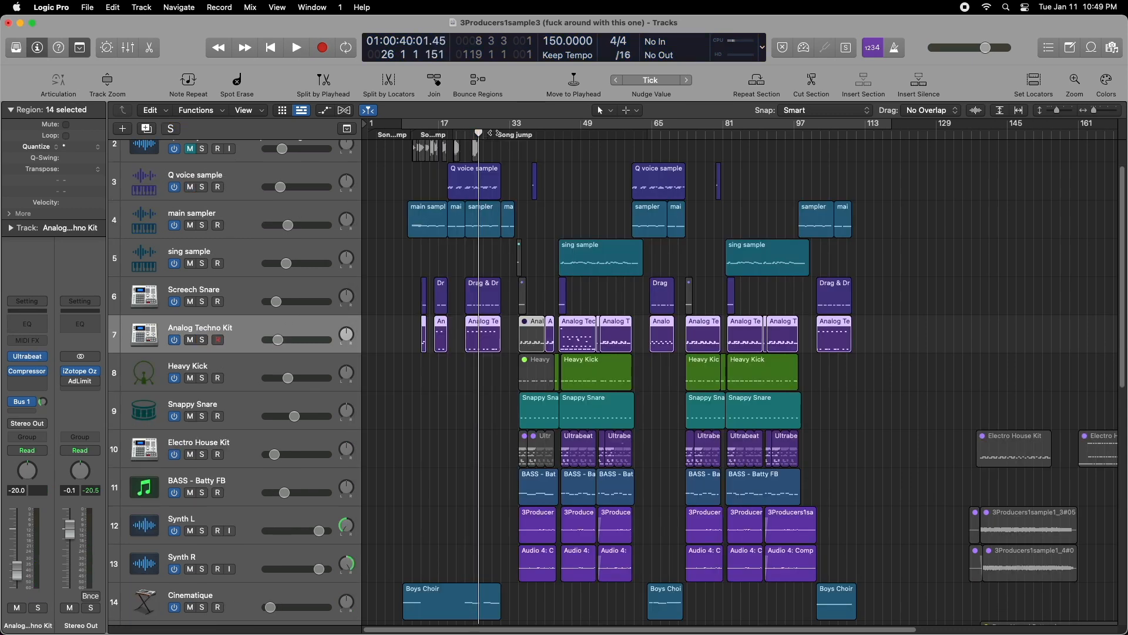
- Solo the Analog Techno Kit track, listen to it from bar 23, and toggle solo on the Screech Snare
drag(478, 132, 466, 133)
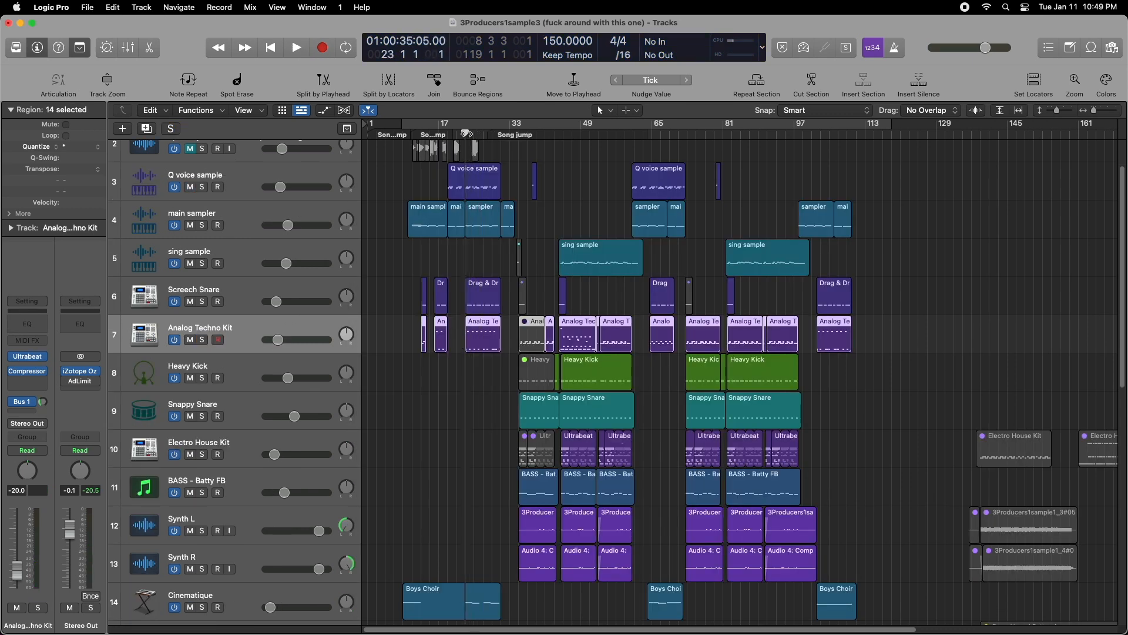
click(202, 344)
key(space)
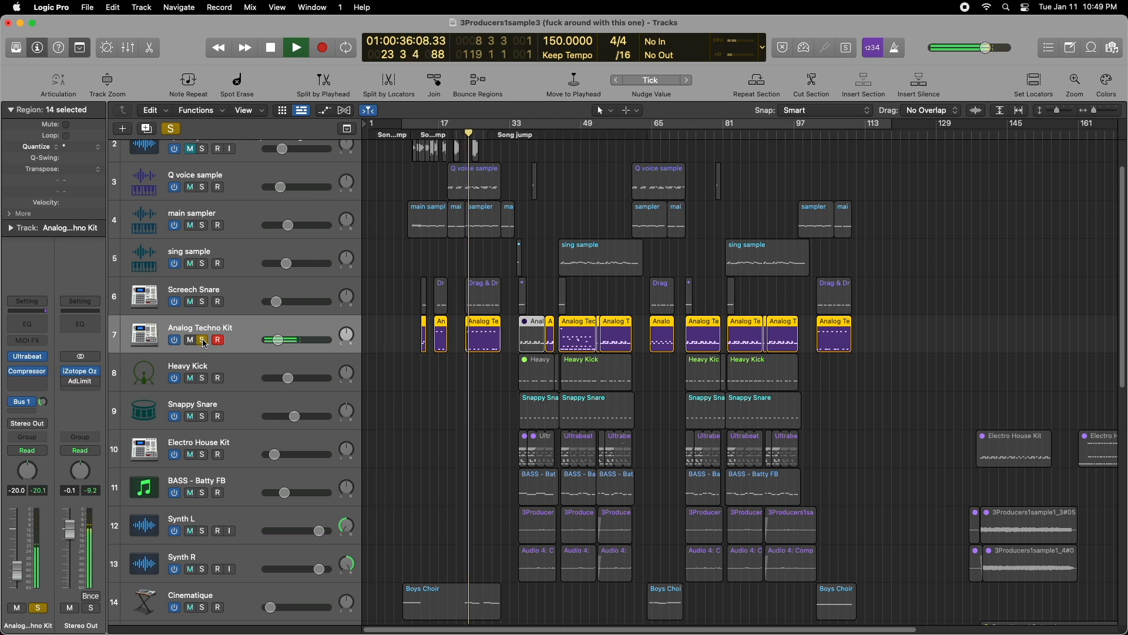
click(202, 301)
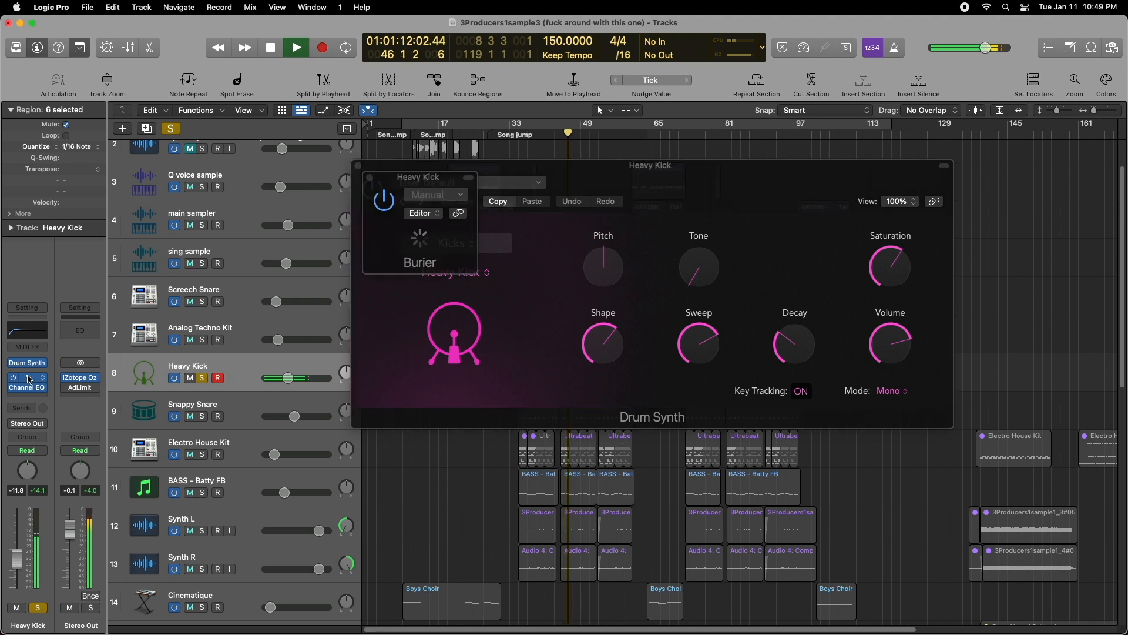
- Compare the Heavy Kick with the Burier plug-in on and bypassed, and close the plug-in
mouse_move(443, 330)
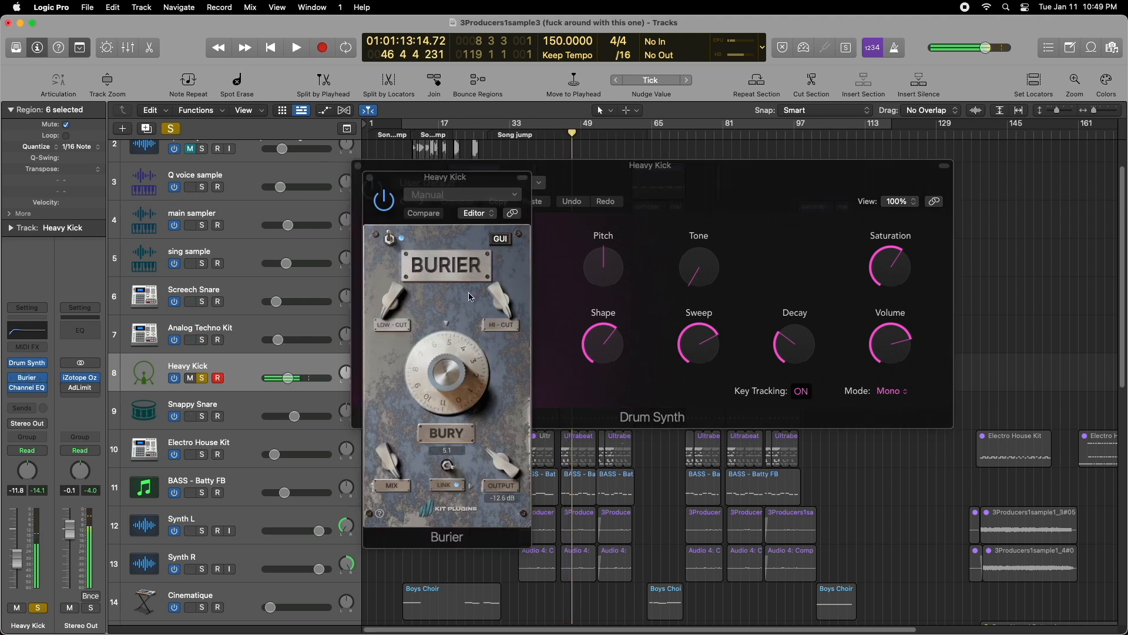
click(386, 201)
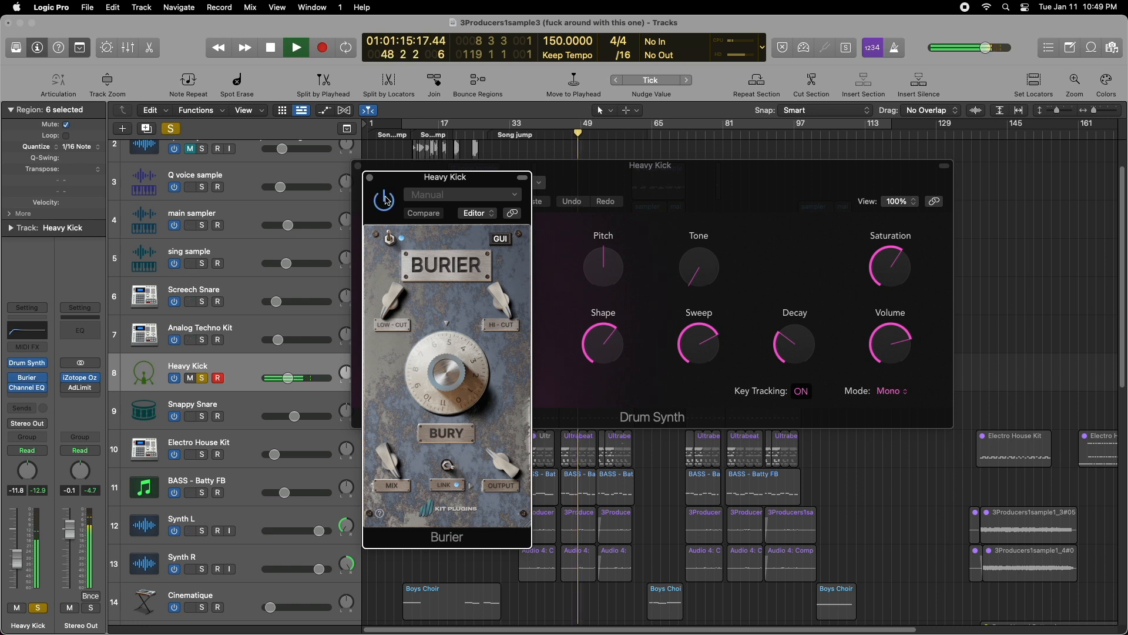
click(370, 178)
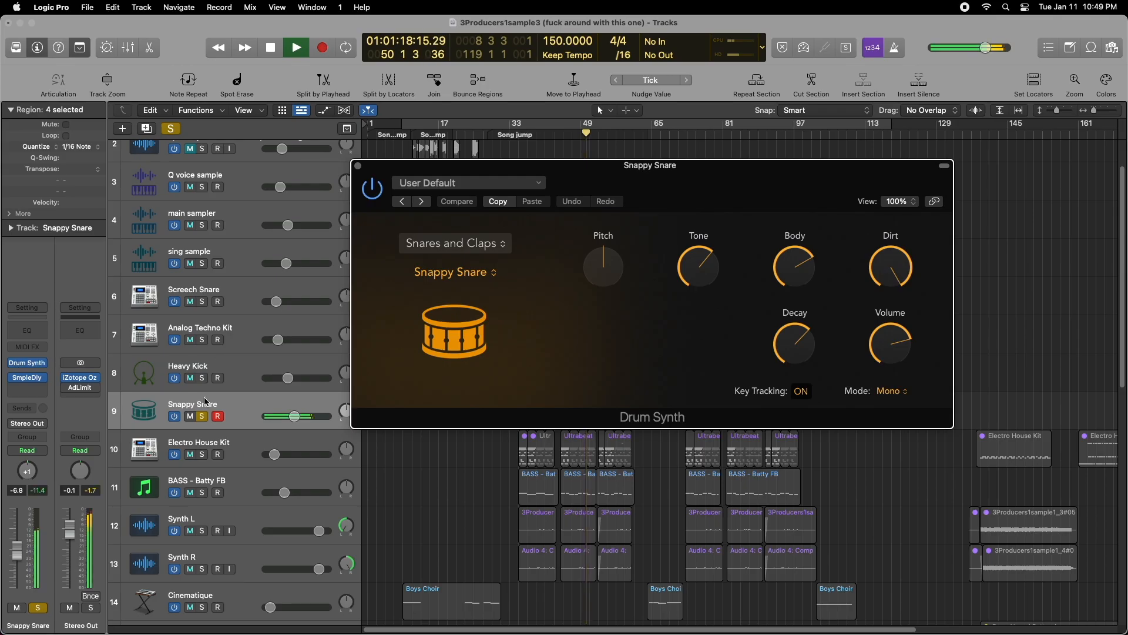
- Close the Snappy Snare's Drum Synth, stop playback and turn off the track's solo
click(358, 166)
key(space)
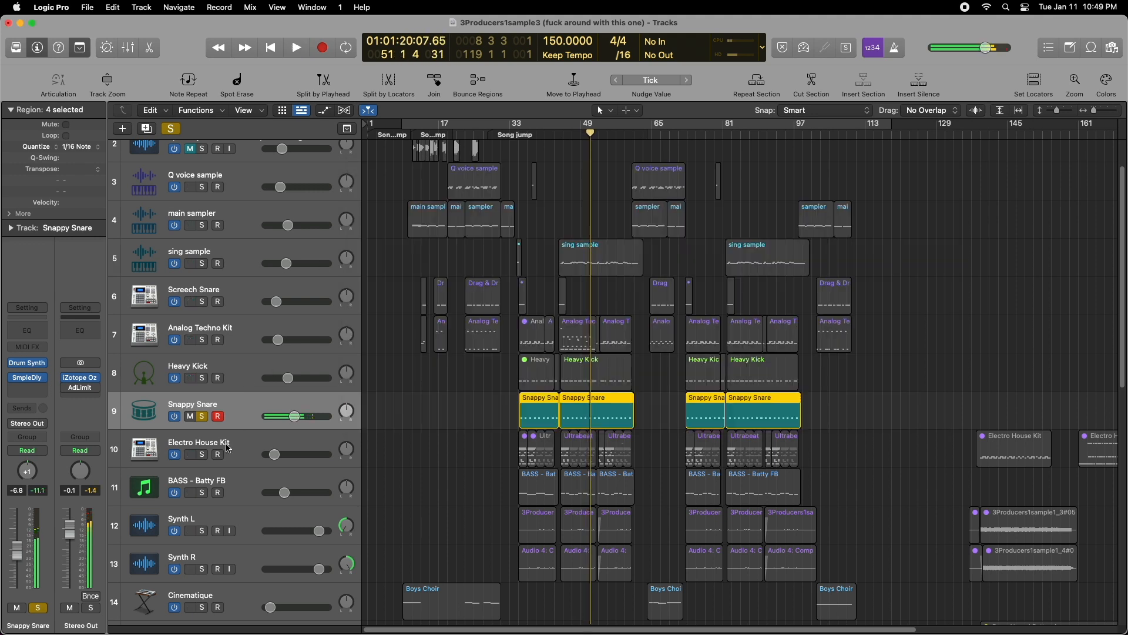
scroll(203, 422, down, 2)
alt+click(202, 419)
key(space)
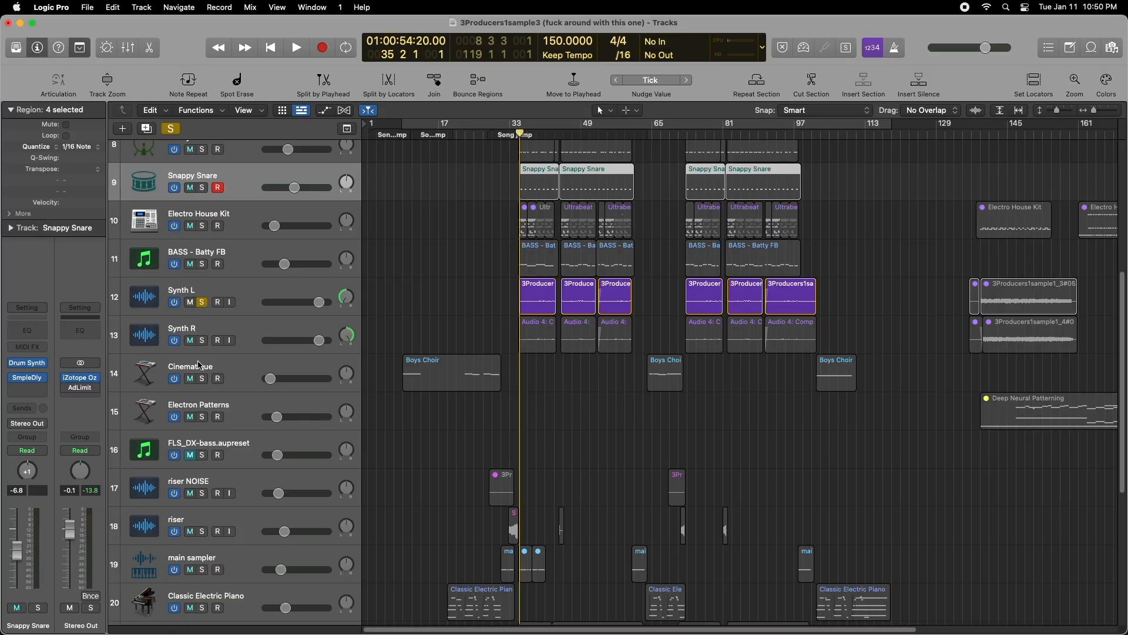
- Solo Synth R alongside Synth L, listen to both, and inspect the Compressor on Synth L
click(203, 342)
key(space)
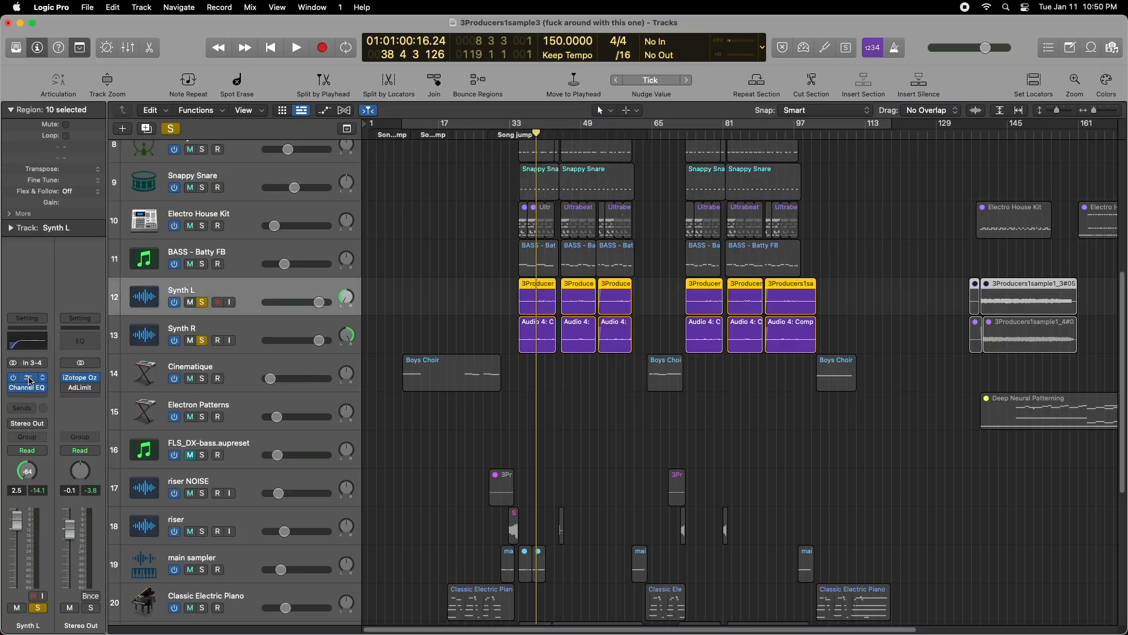
click(27, 377)
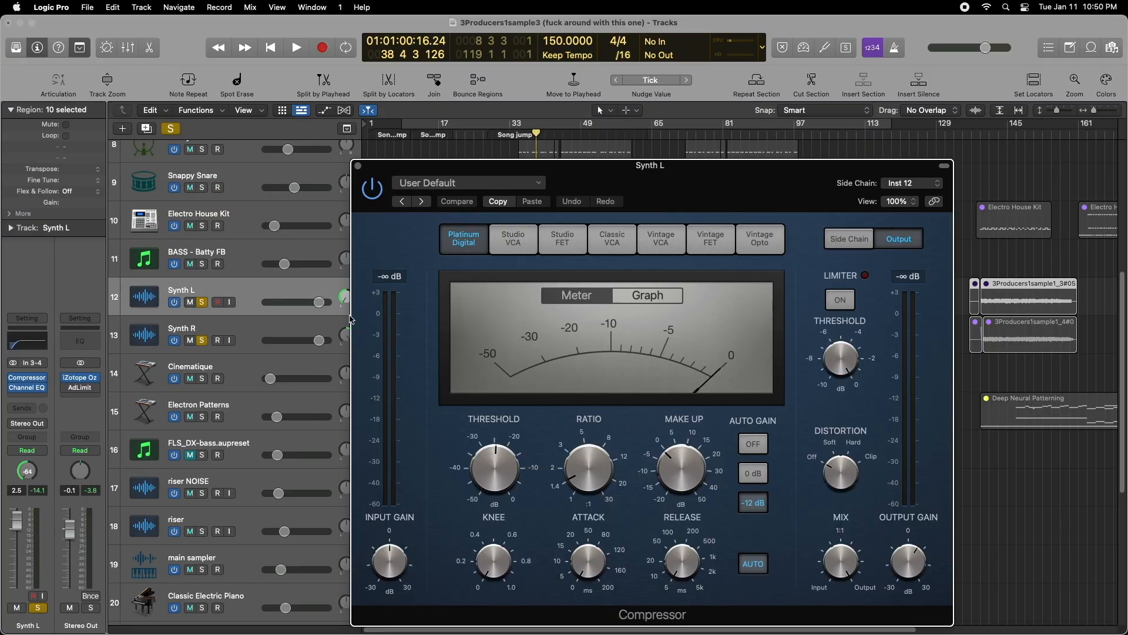
key(space)
click(358, 168)
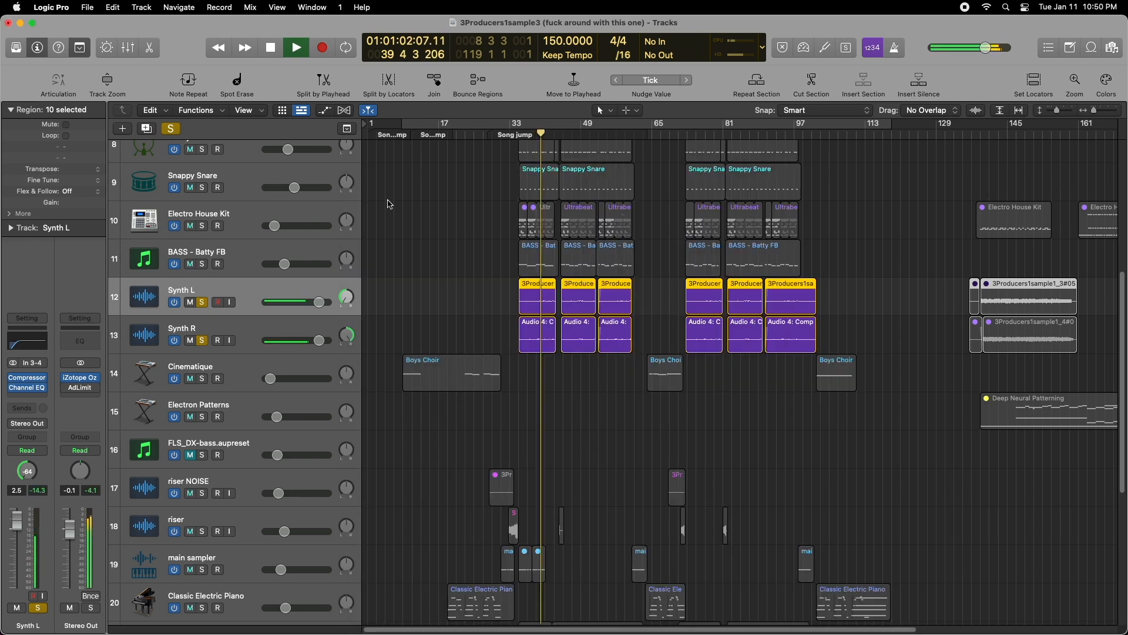
- Solo the riser track and listen to its first region from bar 32
scroll(300, 263, up, 5)
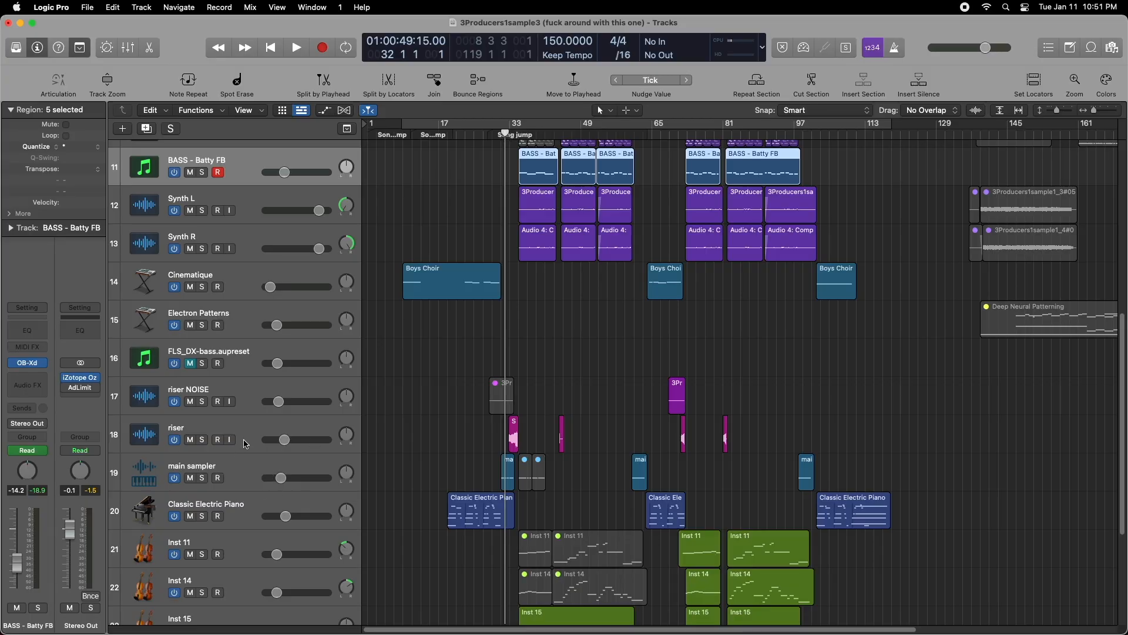
click(222, 440)
click(202, 440)
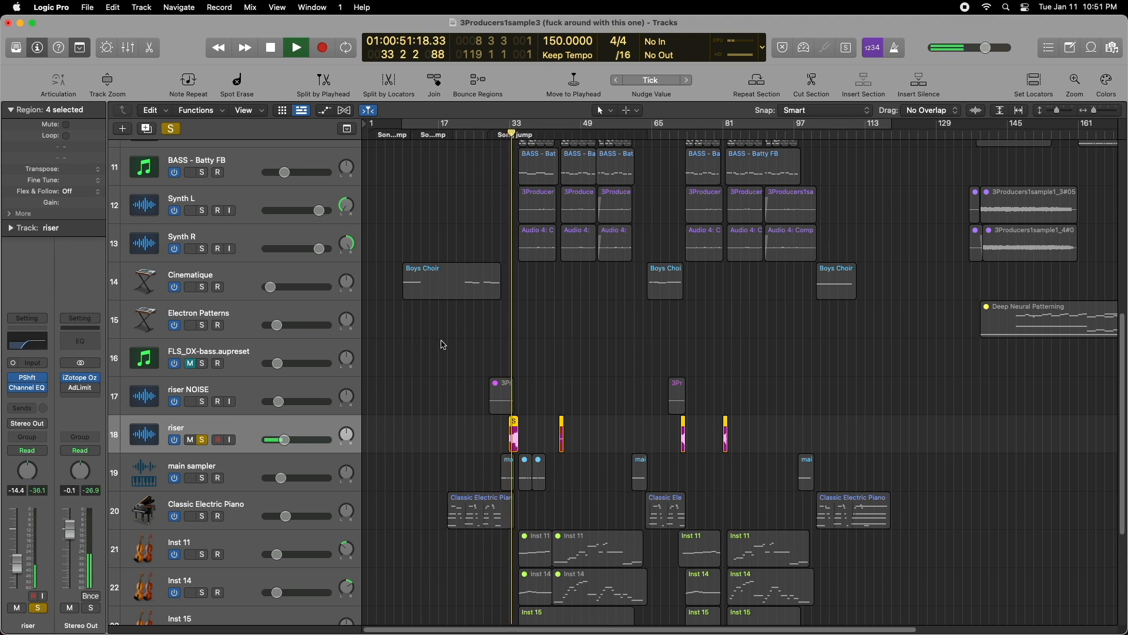
key(space)
- Inspect the riser region's waveform in the audio editor, close the editor and unsolo the track
double_click(512, 439)
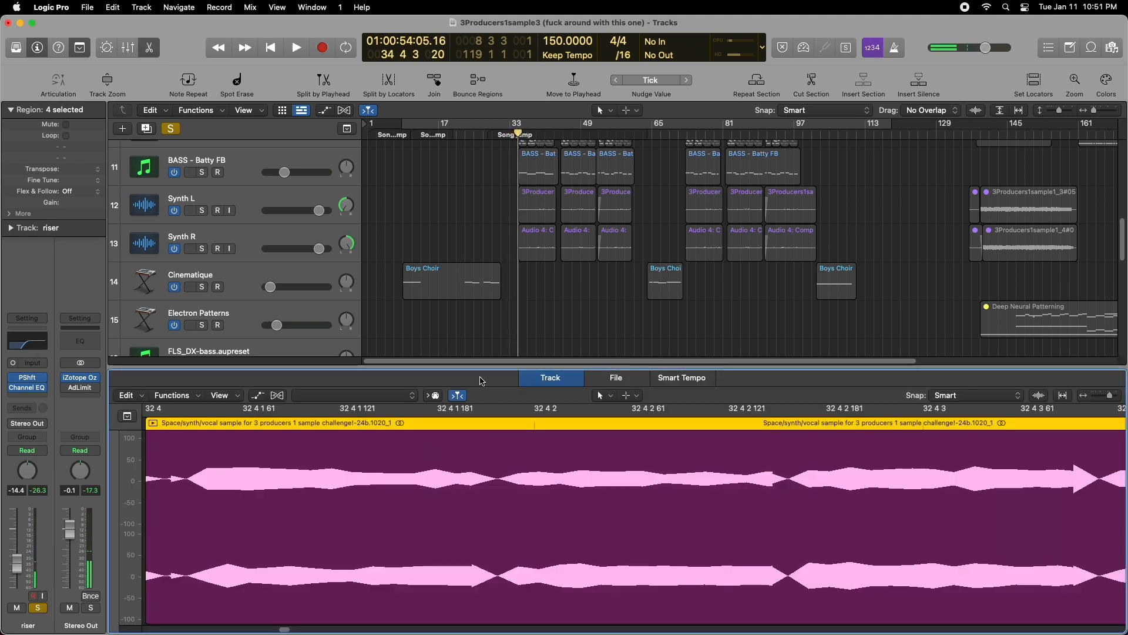
key(e)
click(204, 442)
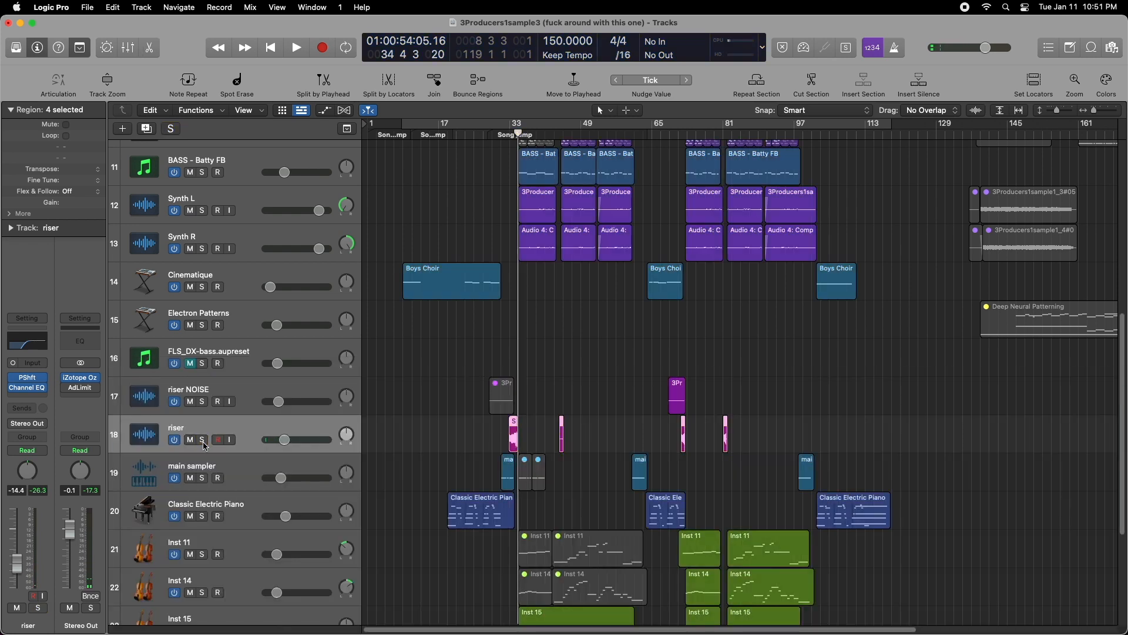
- Listen to the Classic Electric Piano track soloed from bar 19, and turn its solo off
scroll(246, 446, down, 2)
key(shift+comma)
key(shift+comma)
click(237, 454)
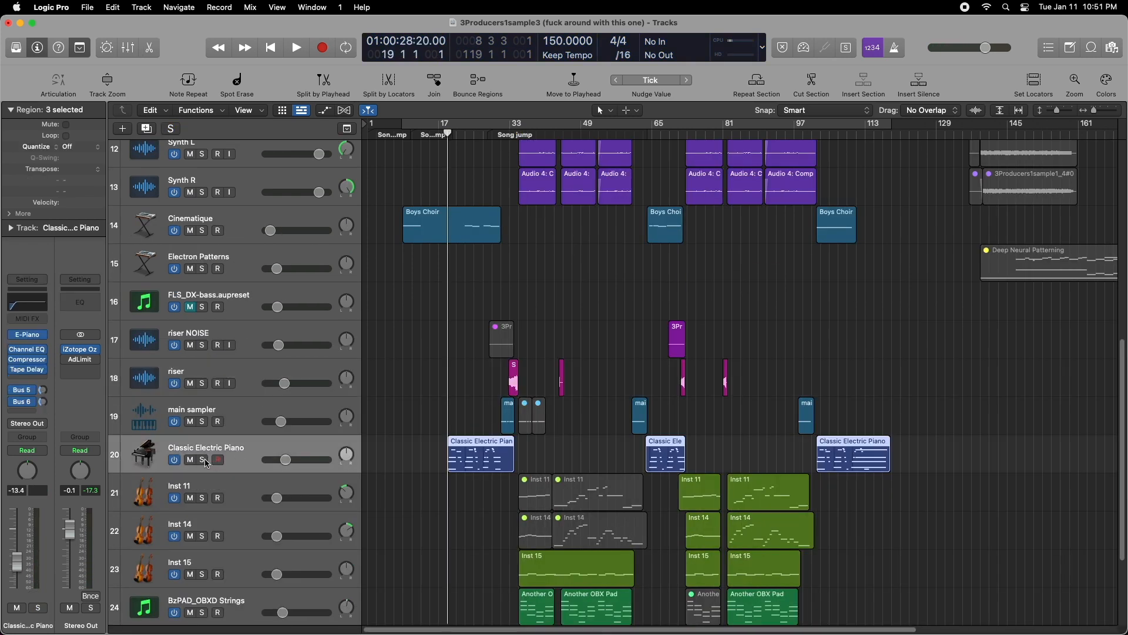
click(203, 460)
key(space)
scroll(440, 350, down, 3)
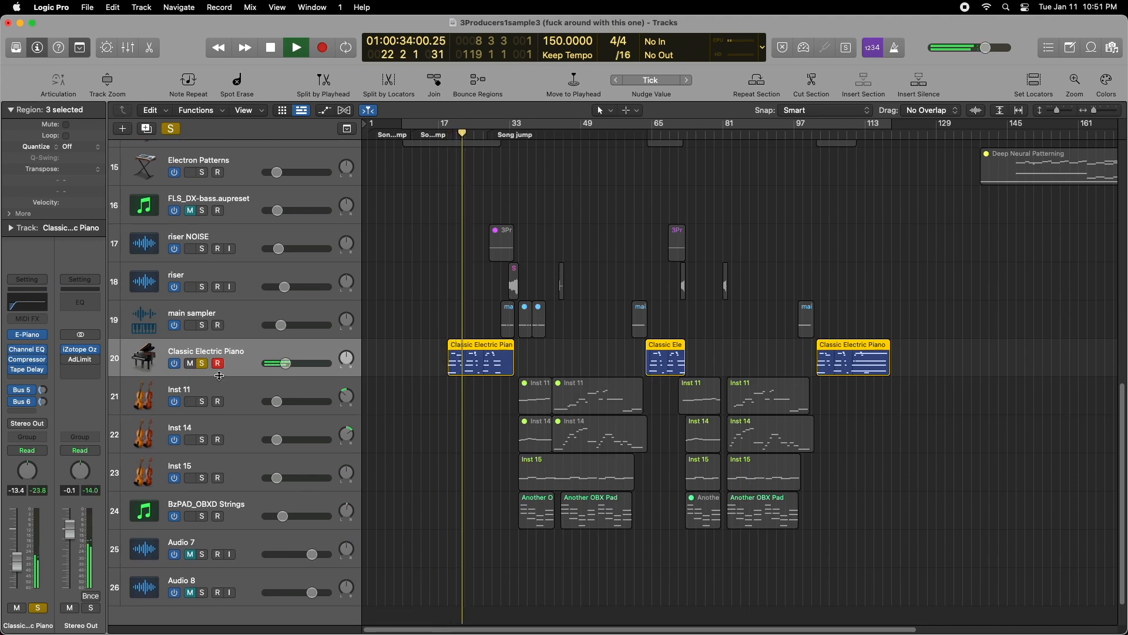
click(202, 365)
- Play the BzPAD_OBXD Strings track soloed from about bar 34, and close its OB-Xd instrument window
scroll(204, 446, down, 1)
click(202, 478)
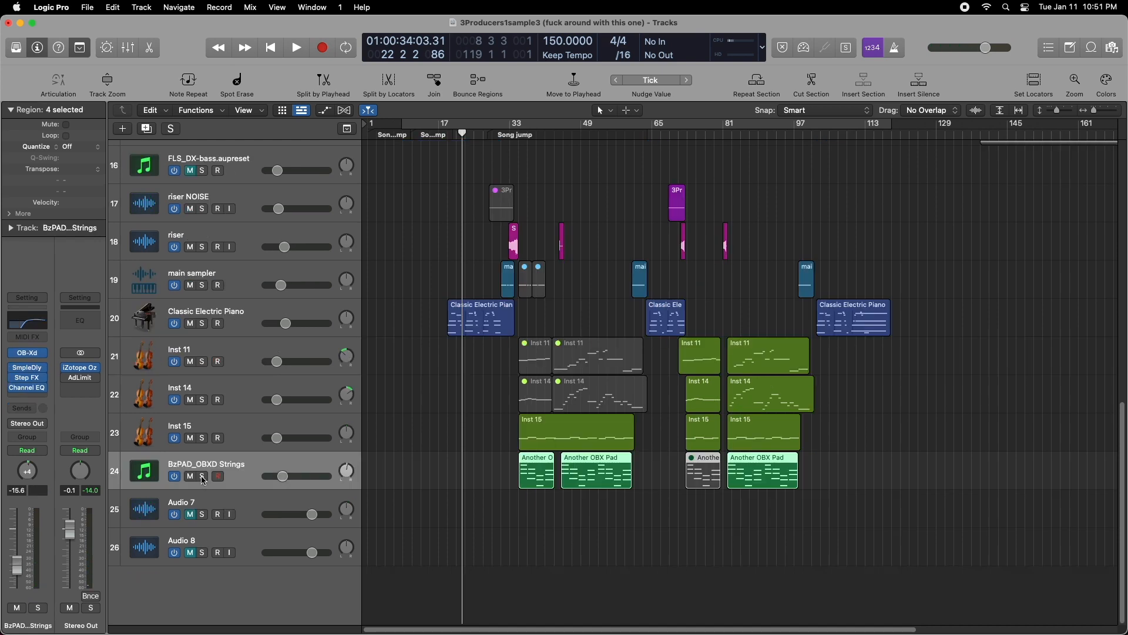
click(517, 132)
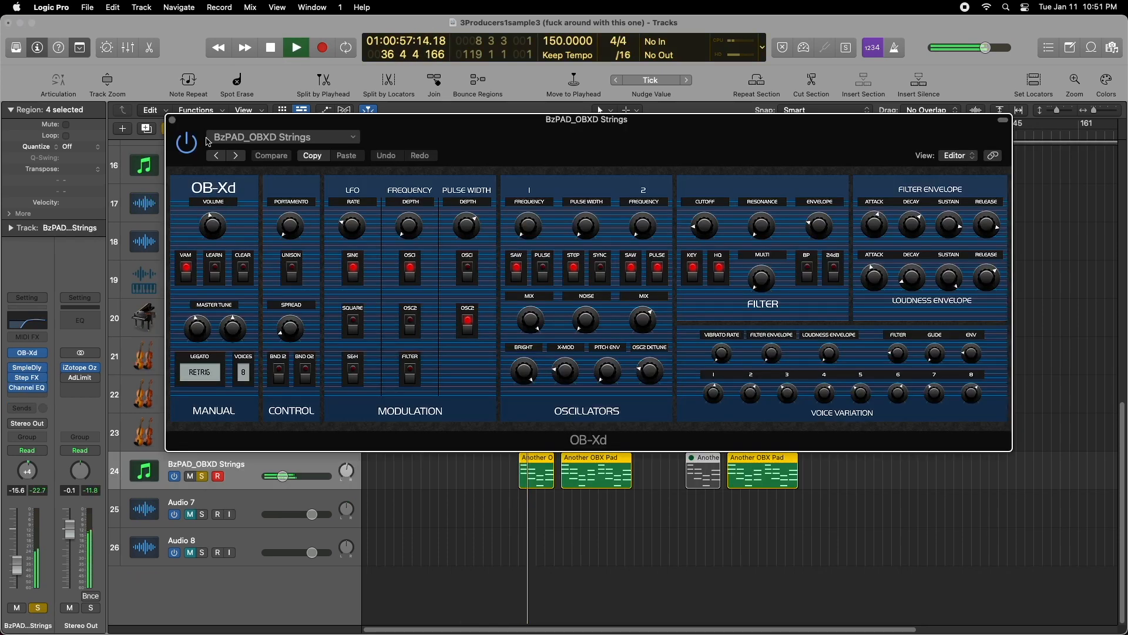
click(173, 121)
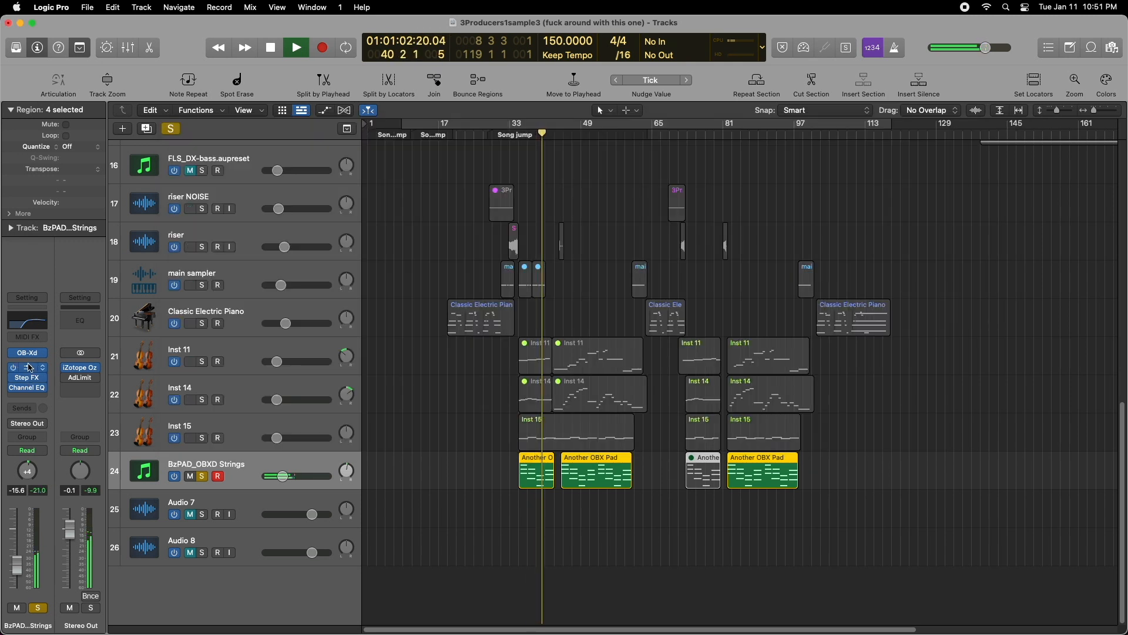
- Inspect the sample delay and the Step FX Chrome Zippers preset on the BzPAD_OBXD Strings during playback, and close Step FX
click(28, 369)
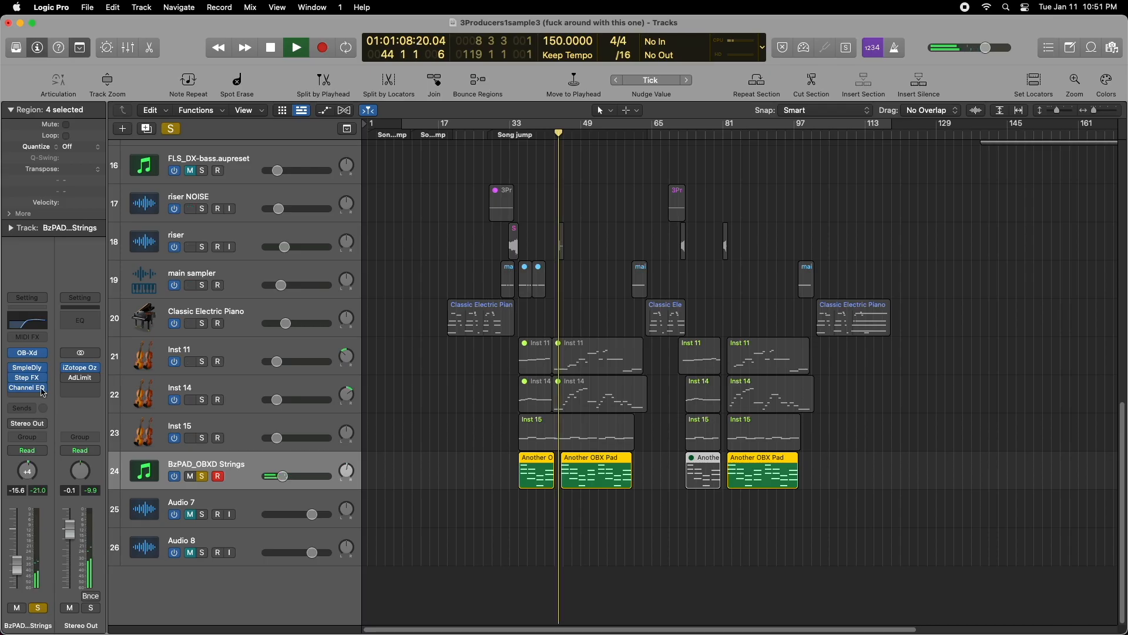
click(27, 377)
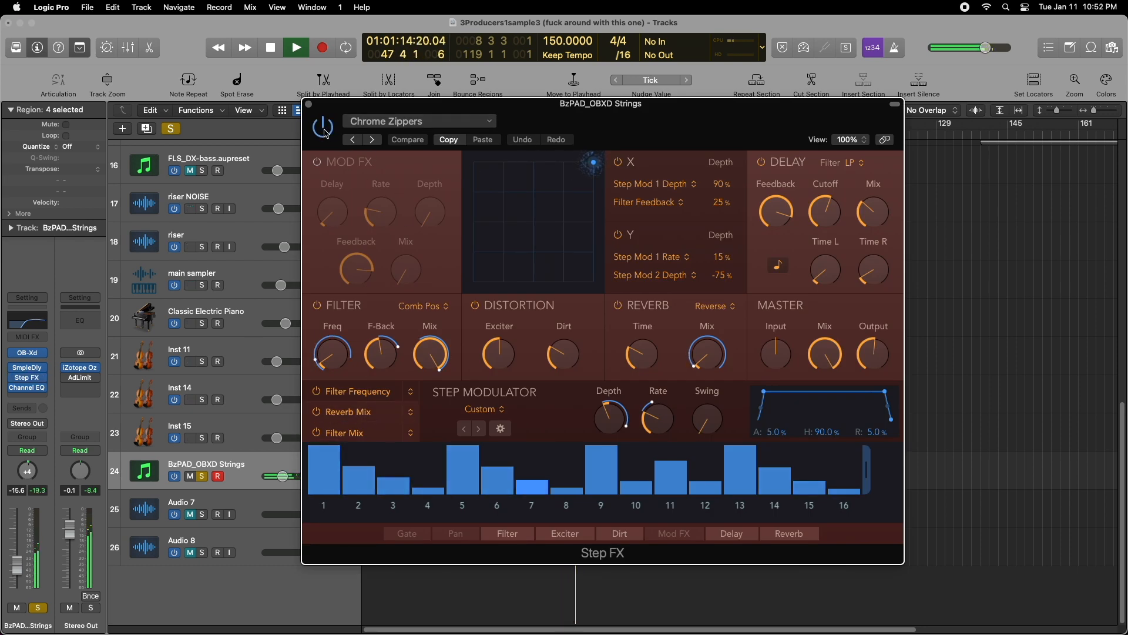
key(space)
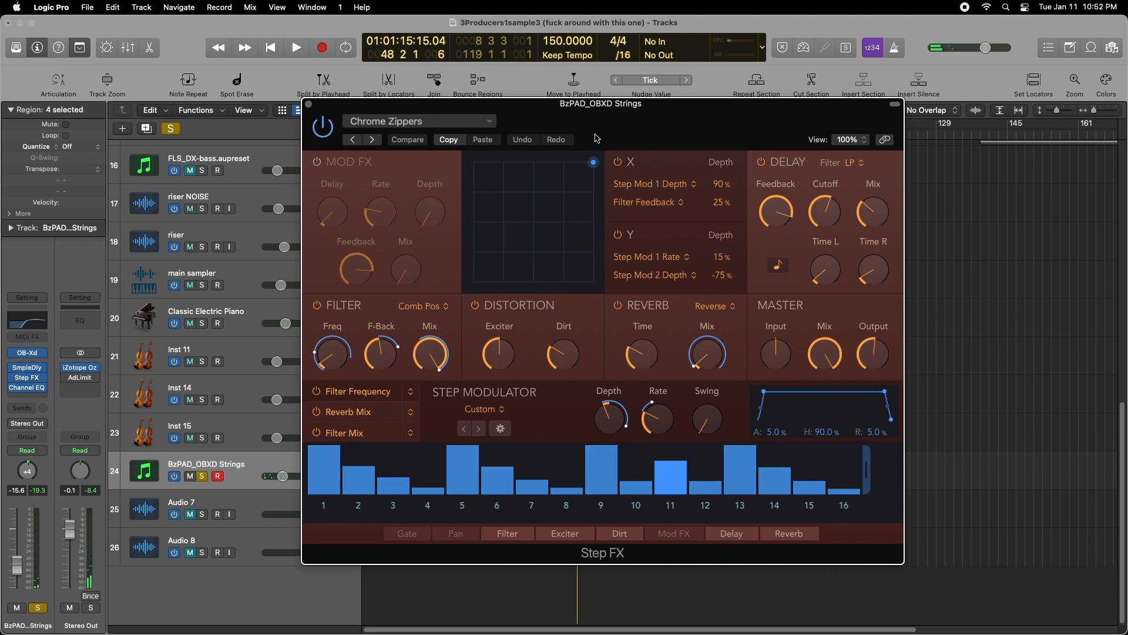
key(space)
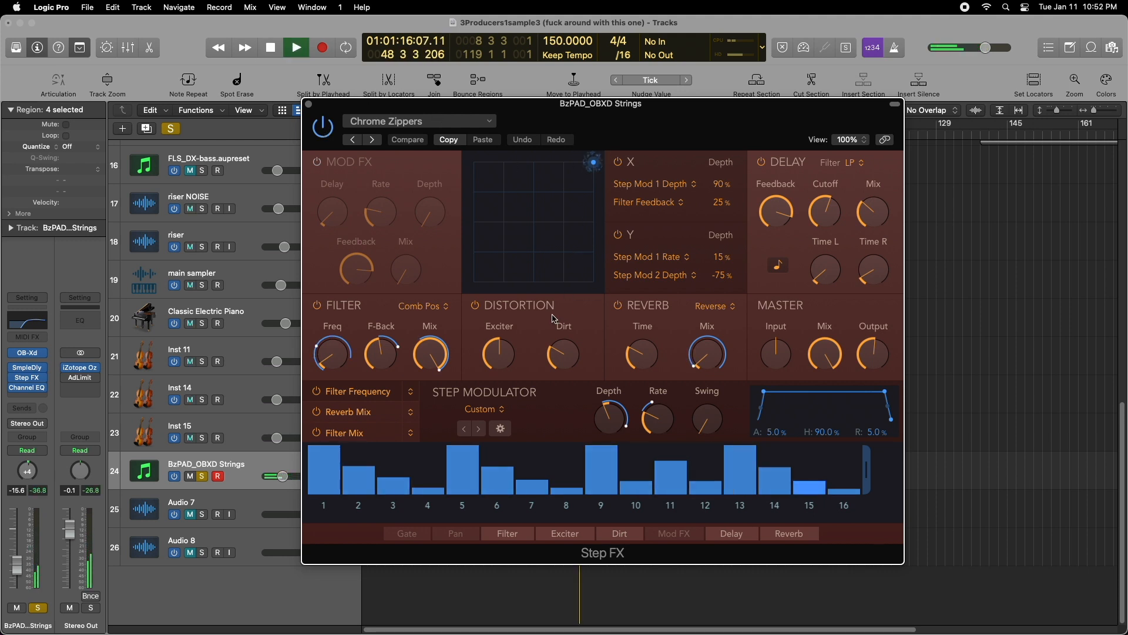
click(309, 104)
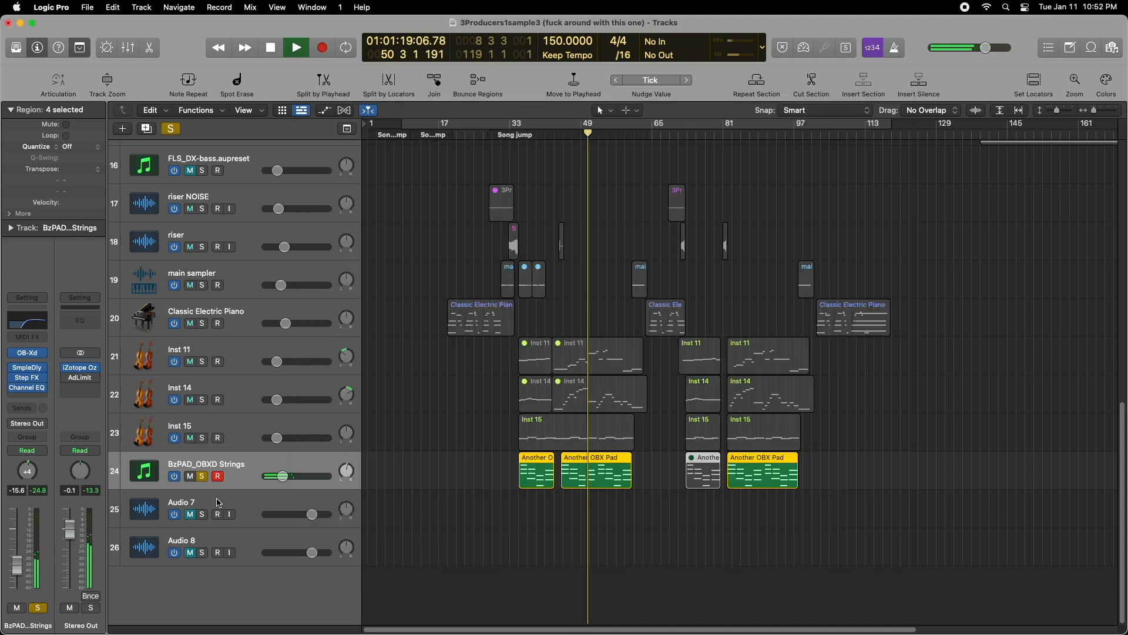
key(space)
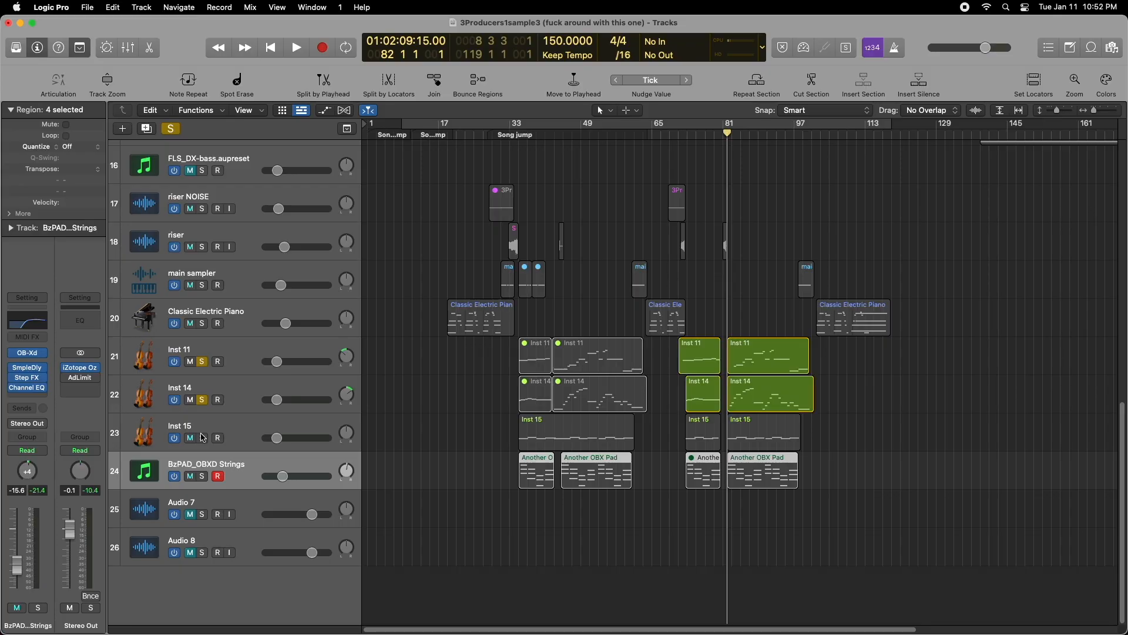
- Listen to Inst 11, Inst 14 and Inst 15 soloed together, and select the Inst 11 track
key(space)
click(201, 438)
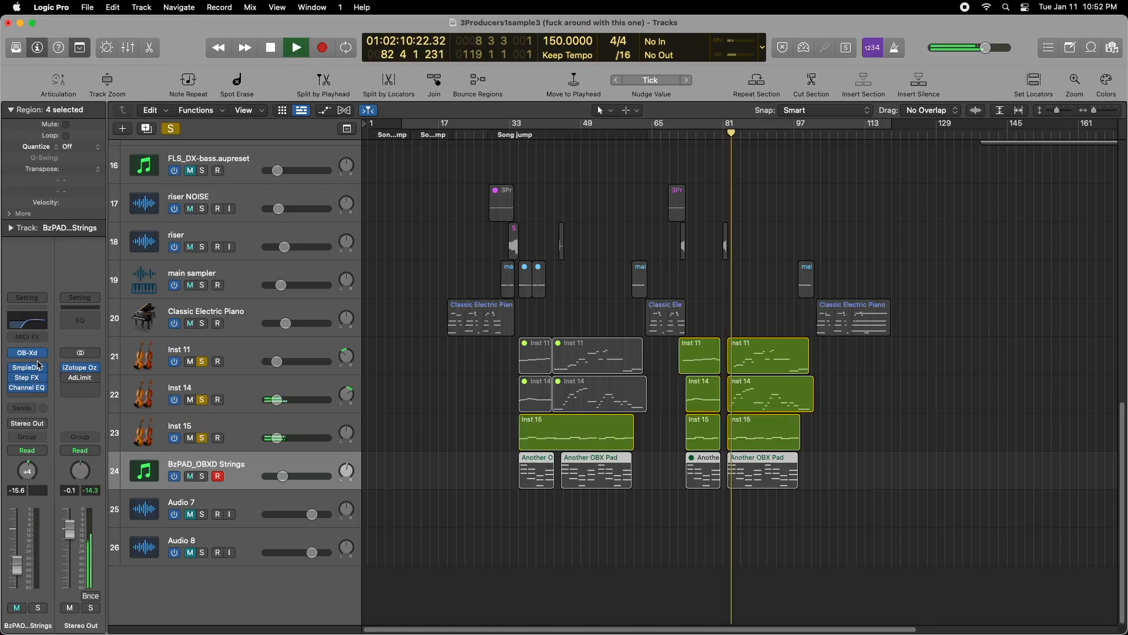
click(241, 367)
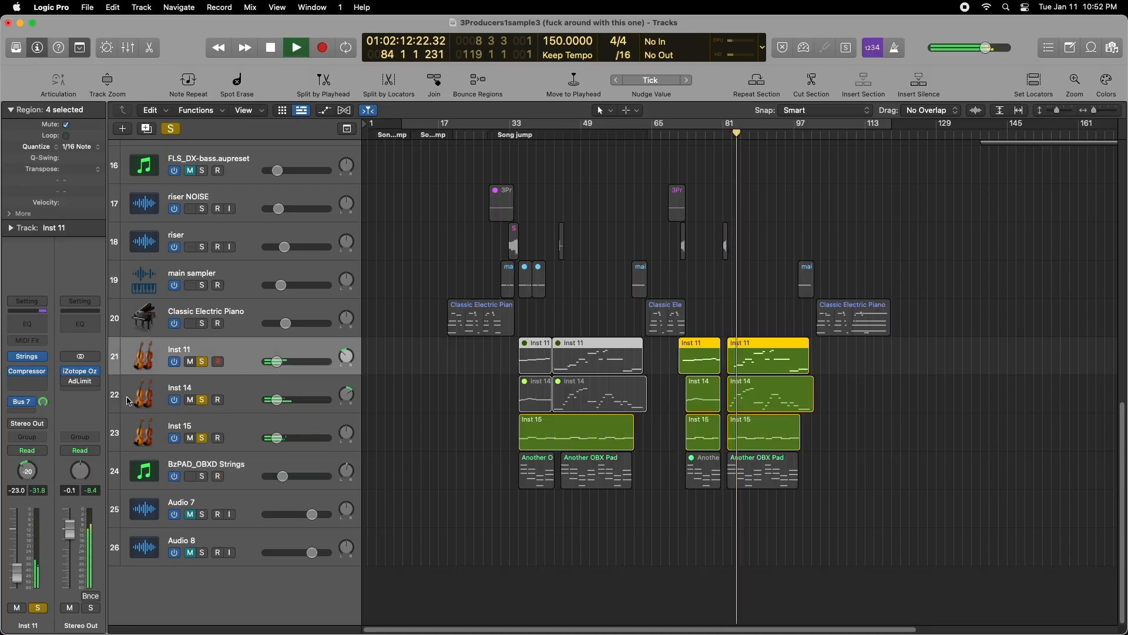
- Inspect Inst 11's Studio Strings instrument, close it, and listen to the string tracks with BzPAD_OBXD Strings soloed as well
click(38, 359)
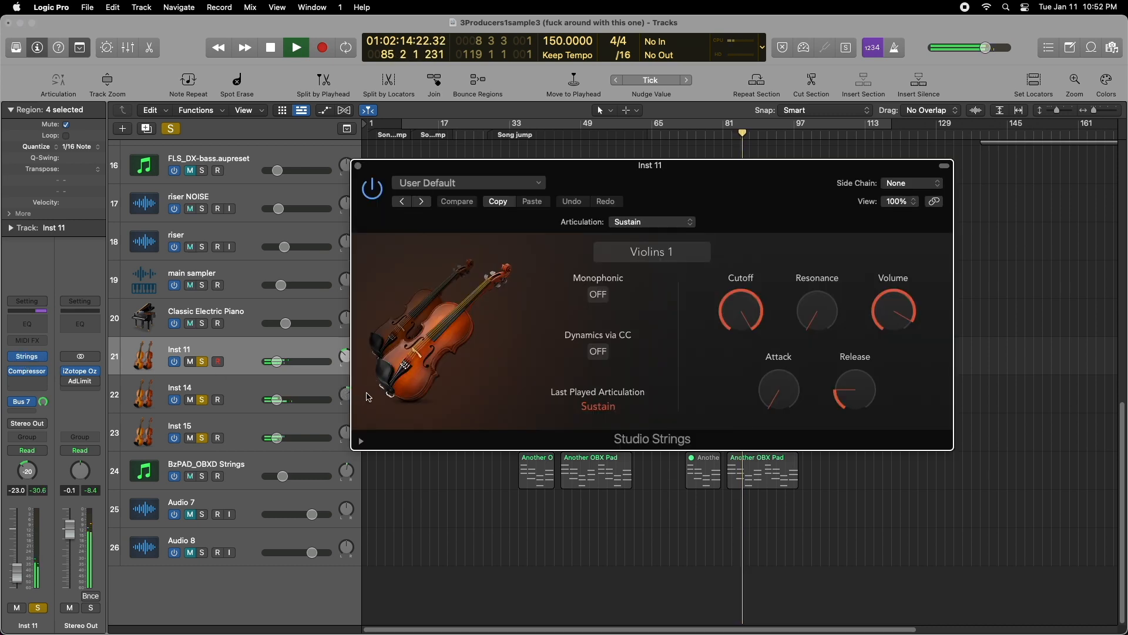
click(357, 167)
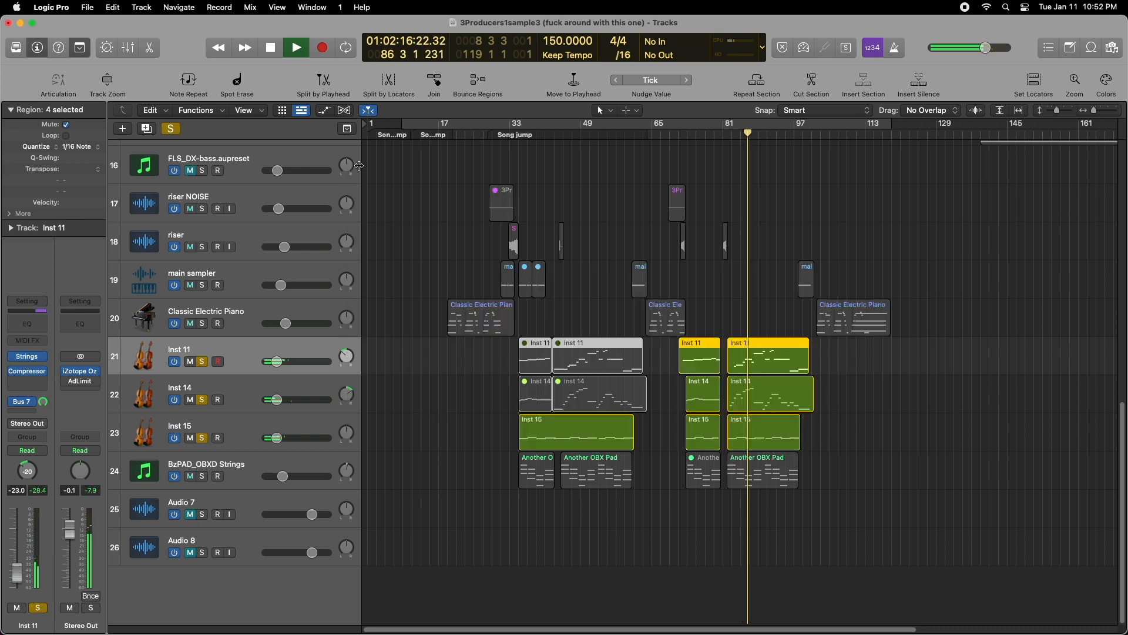
click(202, 476)
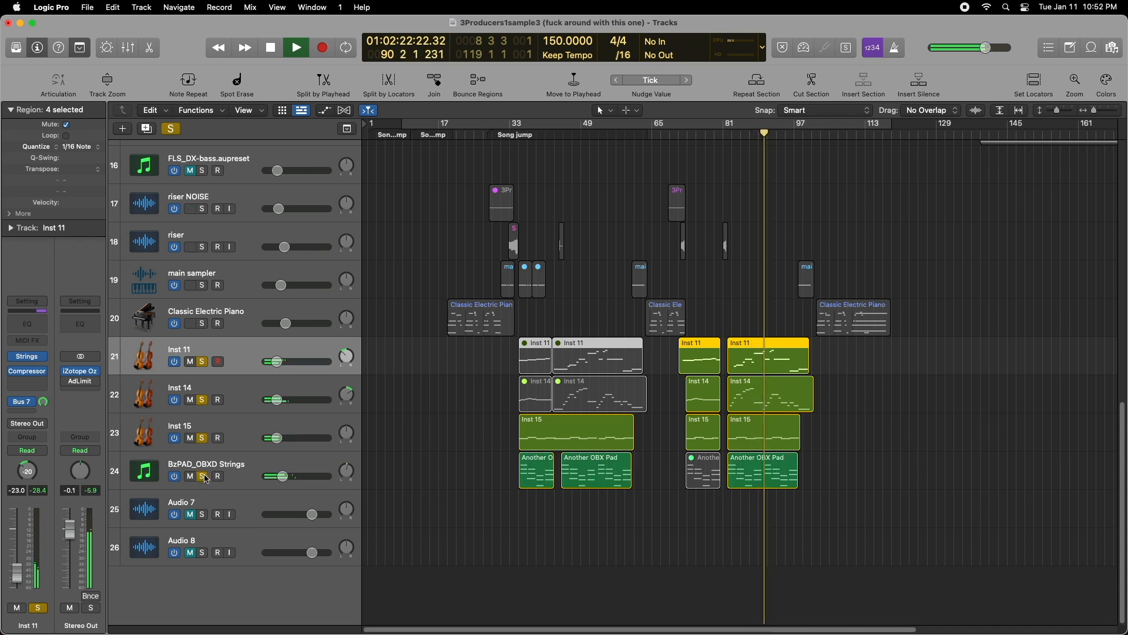
key(space)
- Turn off solo on the BzPAD_OBXD Strings, Inst 15, Inst 14 and Inst 11 tracks
click(203, 477)
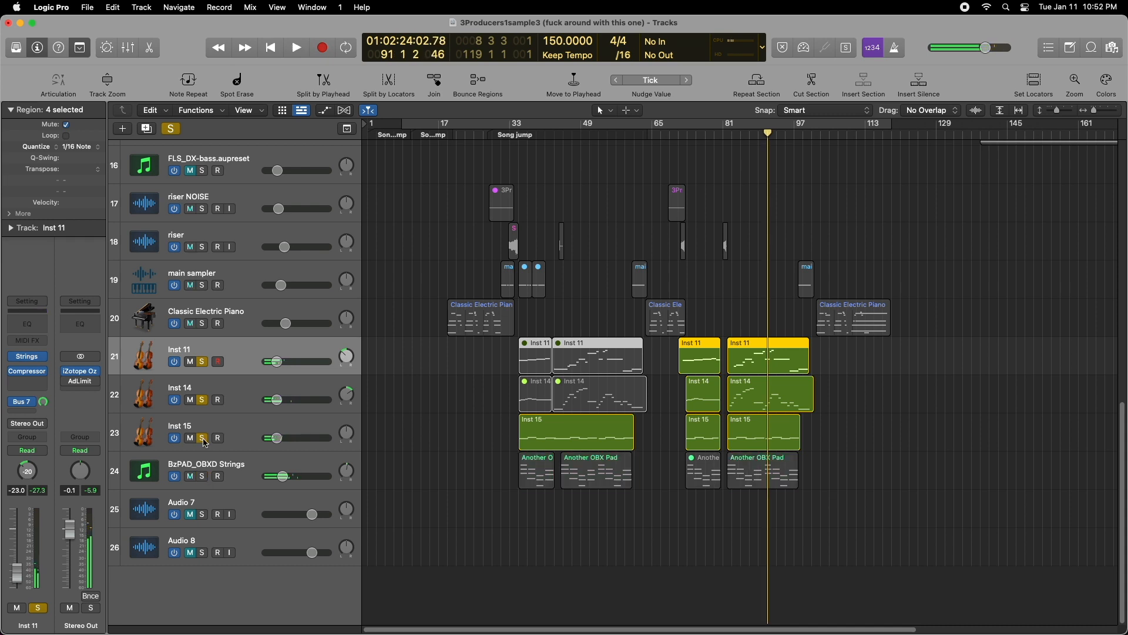
click(203, 438)
click(202, 400)
click(202, 361)
- Select the Q voice sample track and play it soloed briefly from bar 19
scroll(473, 412, up, 2)
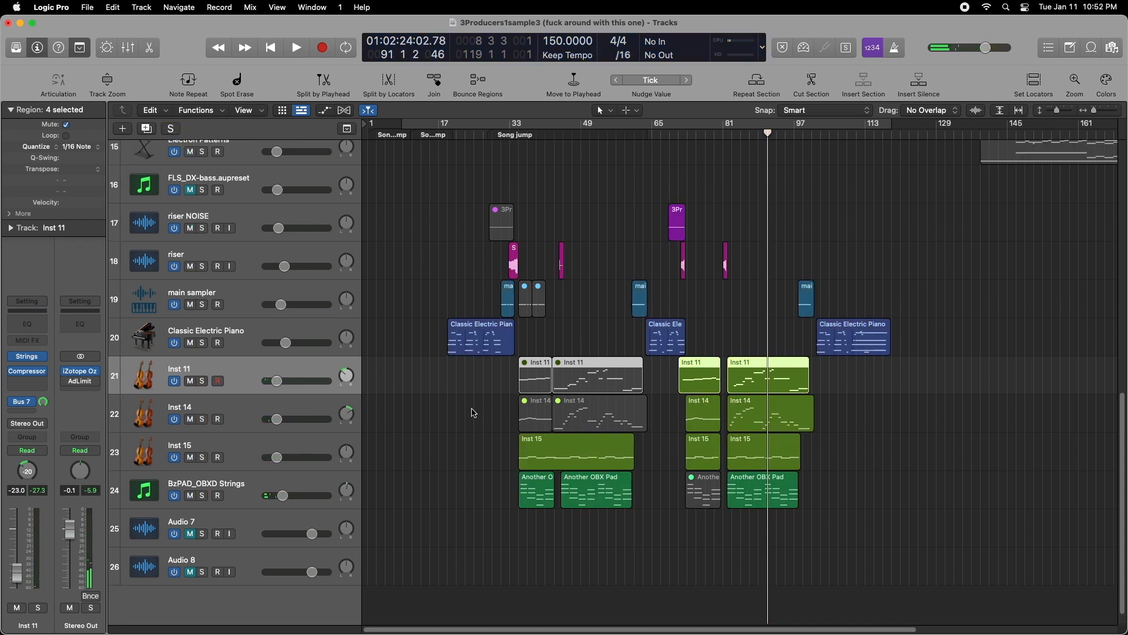
scroll(473, 413, up, 15)
click(235, 252)
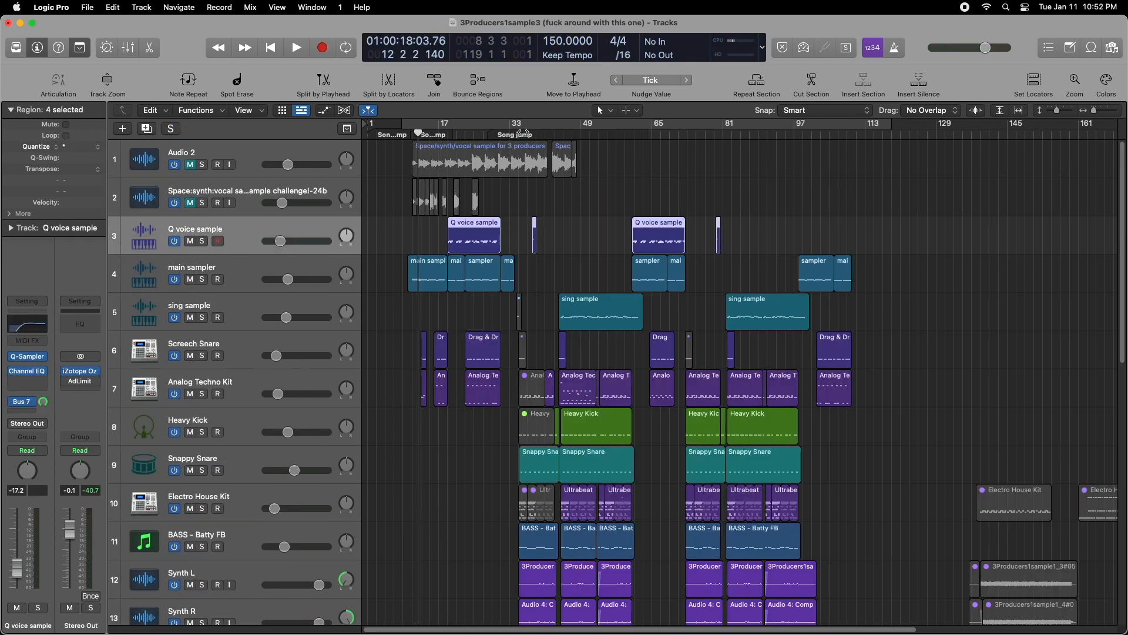
drag(418, 134, 446, 134)
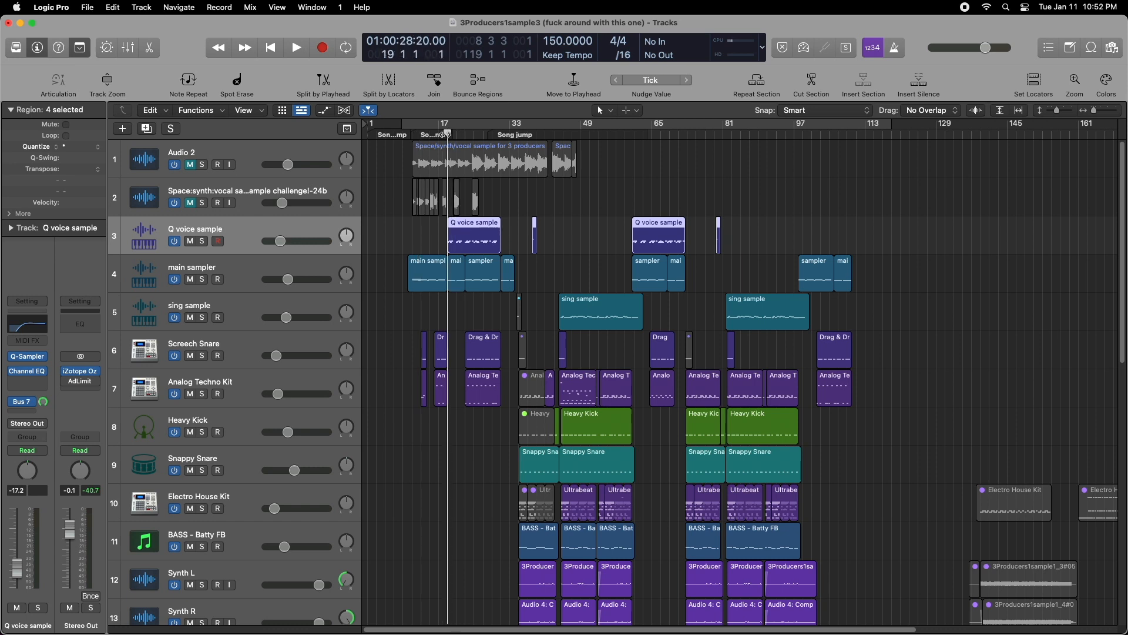
click(203, 241)
key(space)
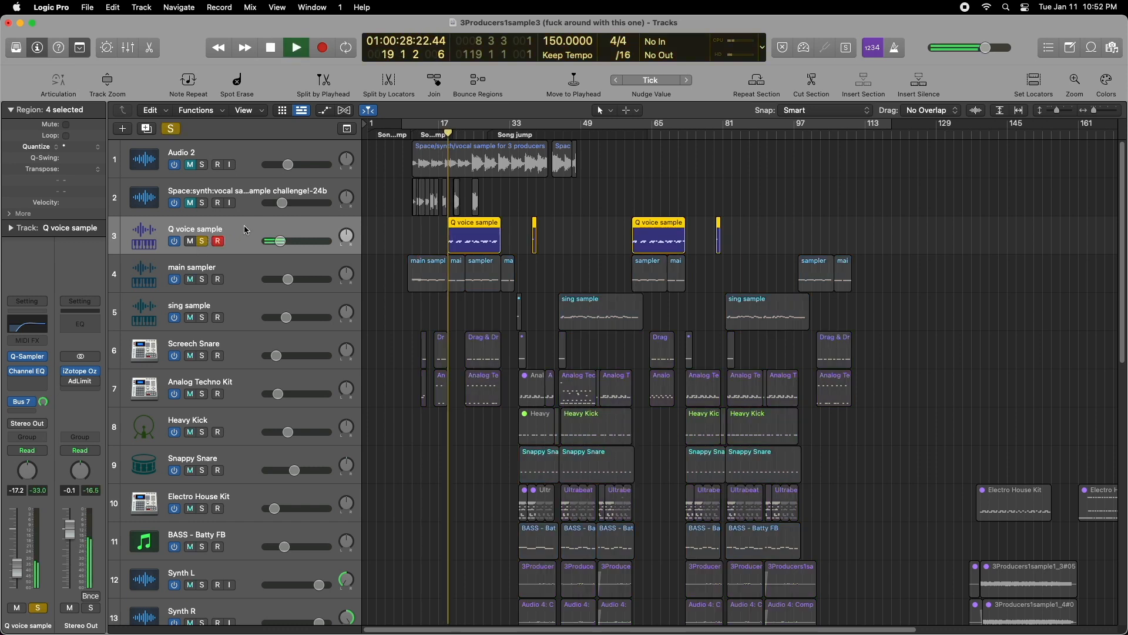
key(space)
- Inspect the Q voice sample's Quick Sampler and the ValhallaSupermassive effect on its Bus 7 send, and close both plug-in windows
click(28, 356)
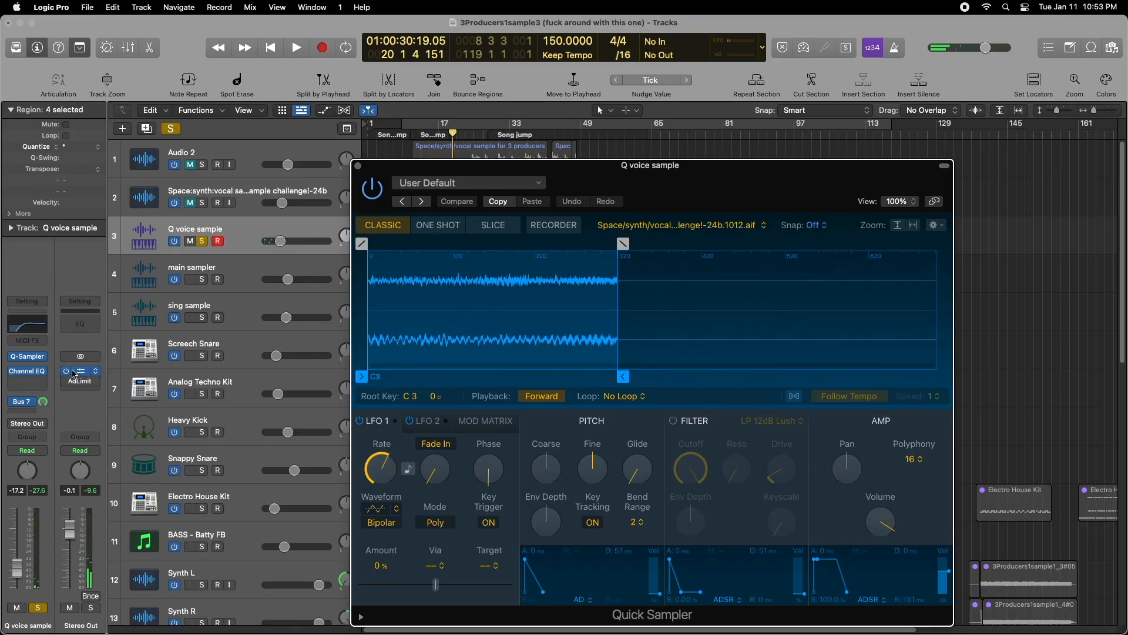
click(30, 403)
click(87, 381)
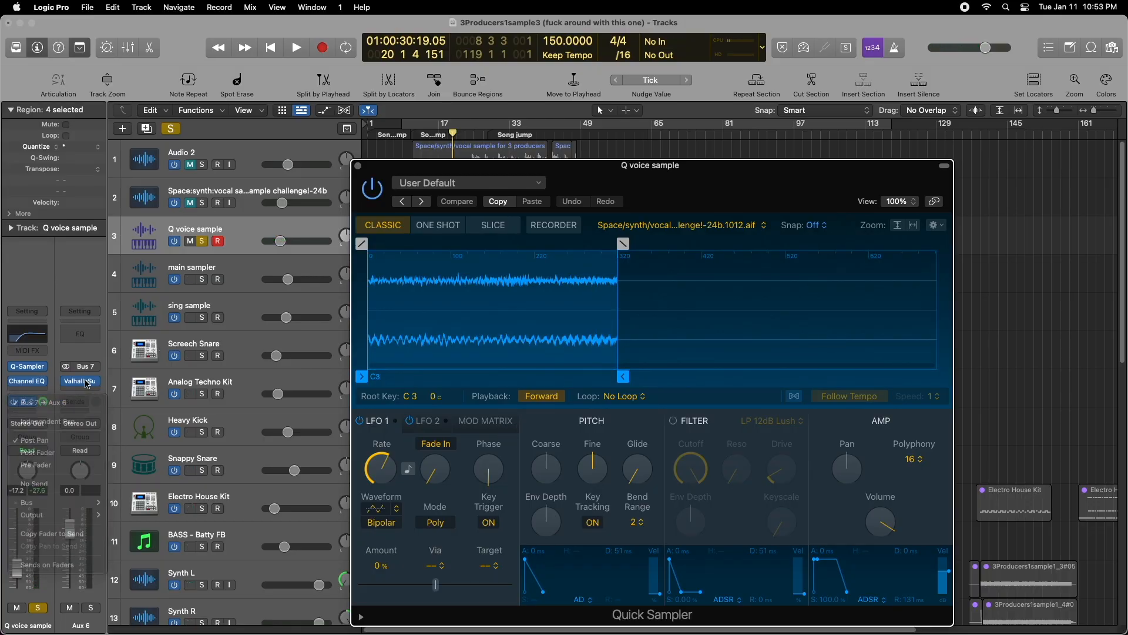
click(82, 382)
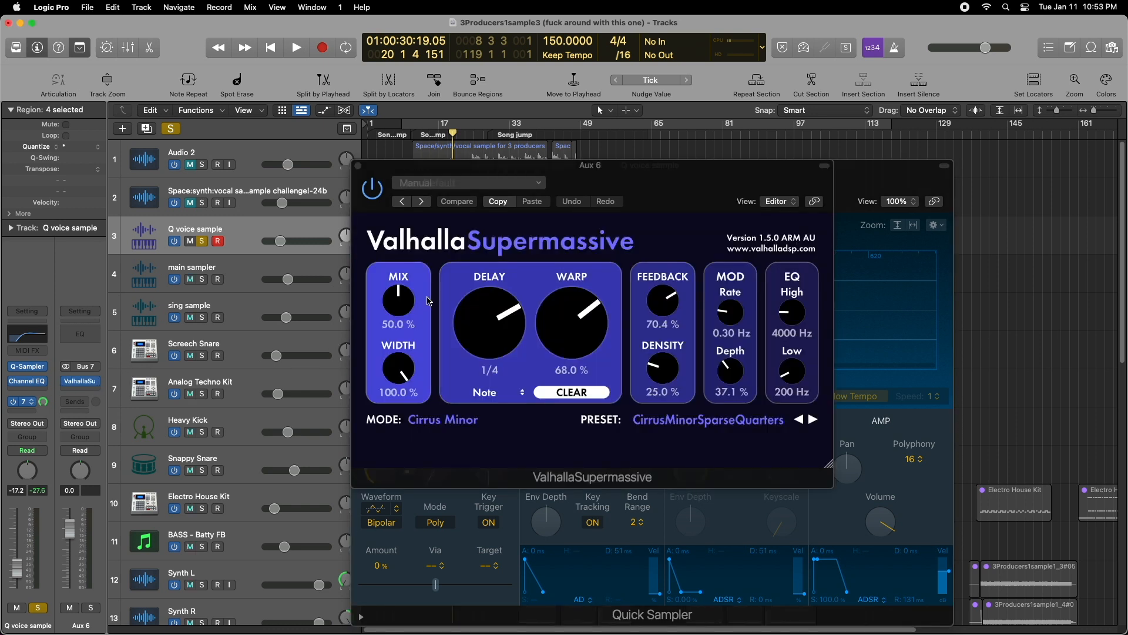
click(358, 167)
click(358, 167)
- Listen further to the soloed Q voice sample, and play it from bar 21 with its notes shown in the Piano Roll
key(space)
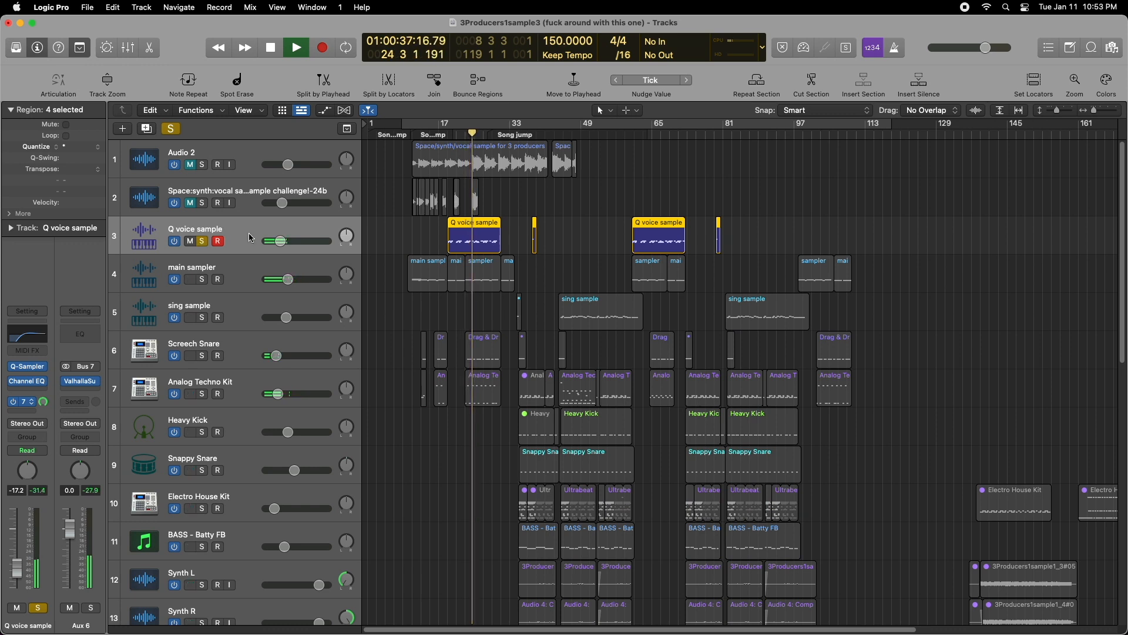
key(space)
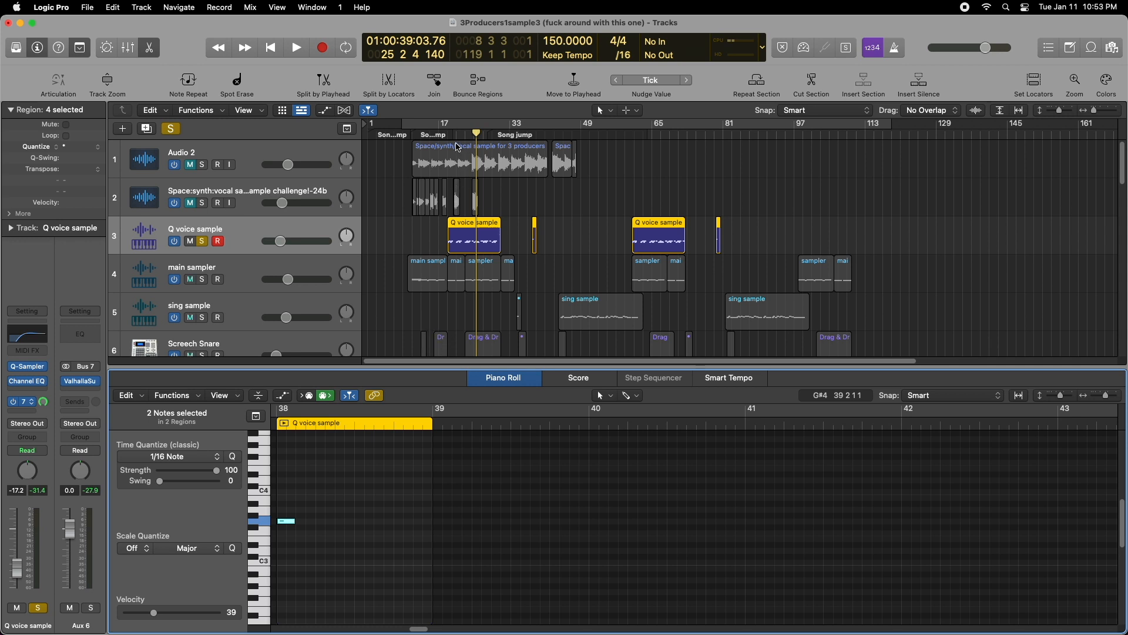
click(457, 130)
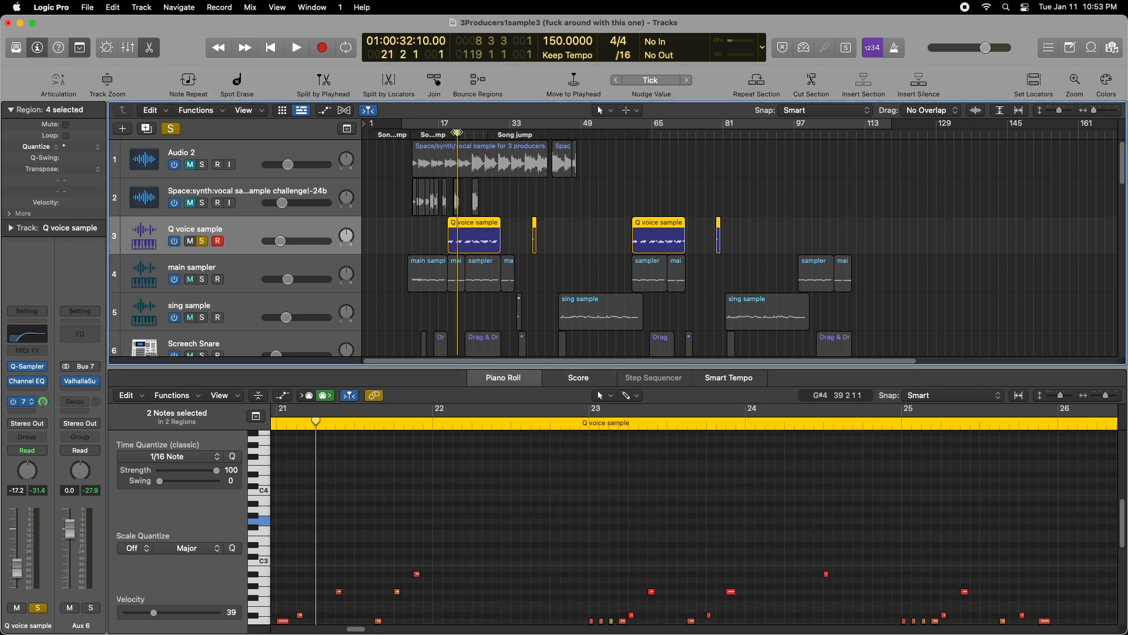
key(space)
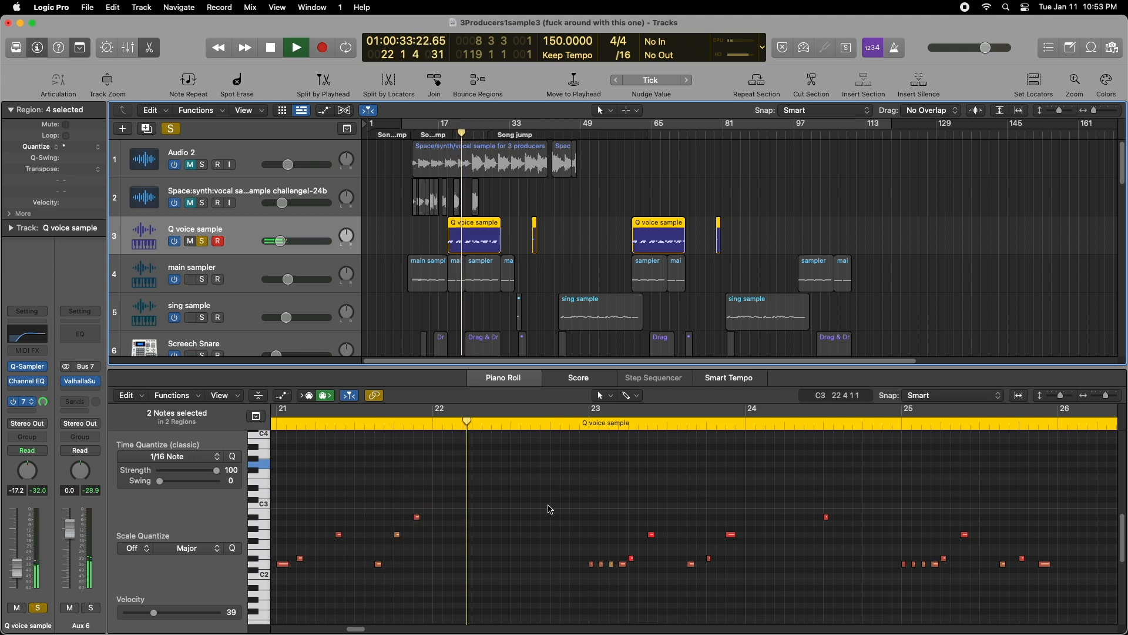